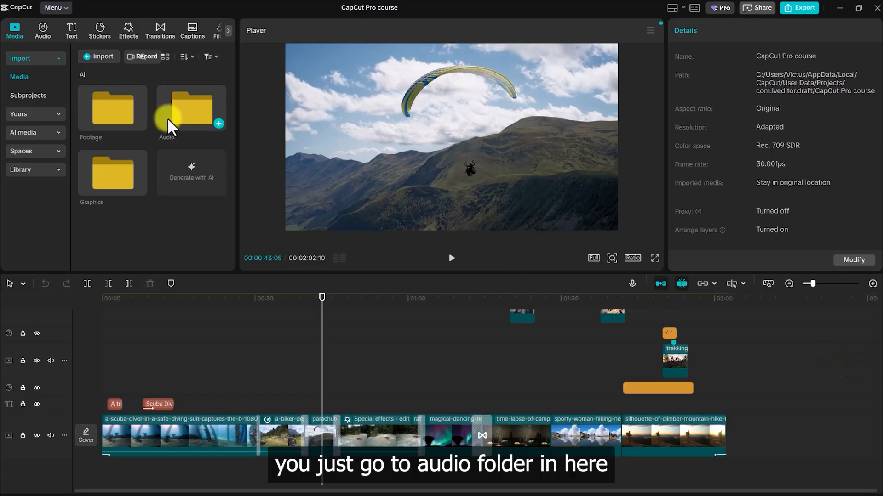
# Add Villatic - Happy Vibes Song.mp3 from the project's Audio folder beneath the video track, starting at the beginning of the timeline.
pyautogui.doubleClick(169, 117)
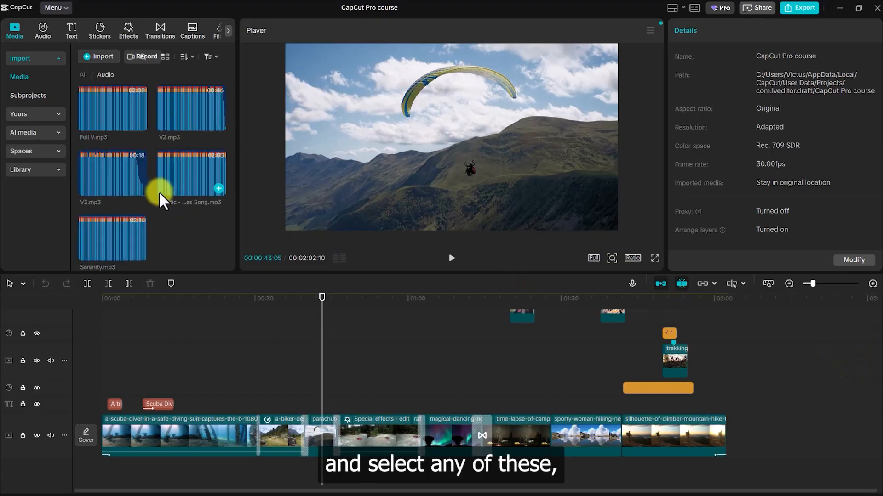
pyautogui.scroll(-1, 183, 221)
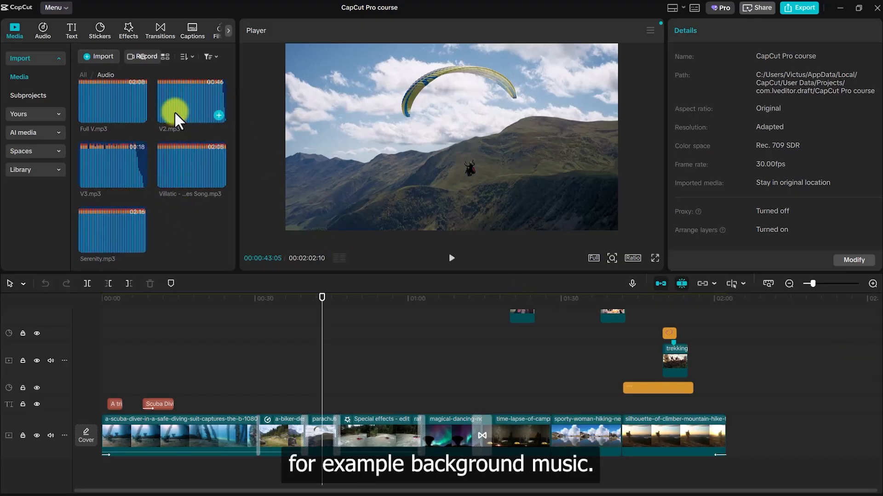
pyautogui.moveTo(180, 169); pyautogui.dragTo(101, 460)
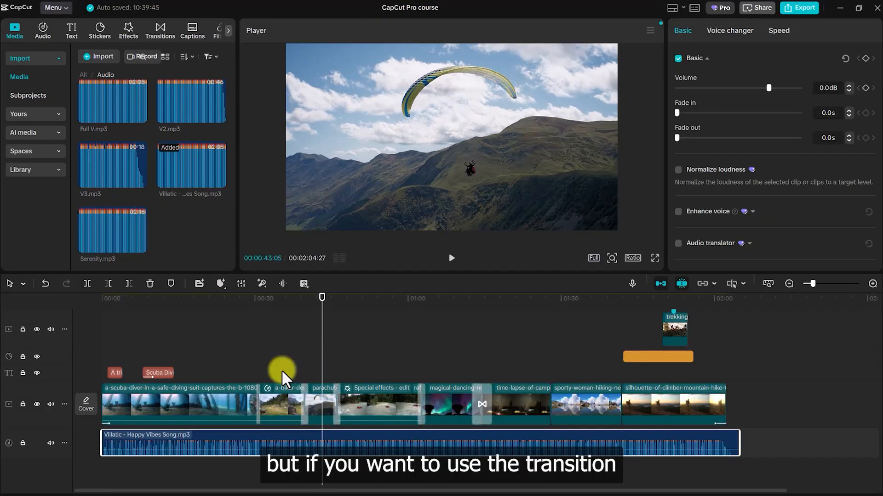
# Search the music library for "transition sound effect".
pyautogui.click(42, 31)
pyautogui.click(115, 57)
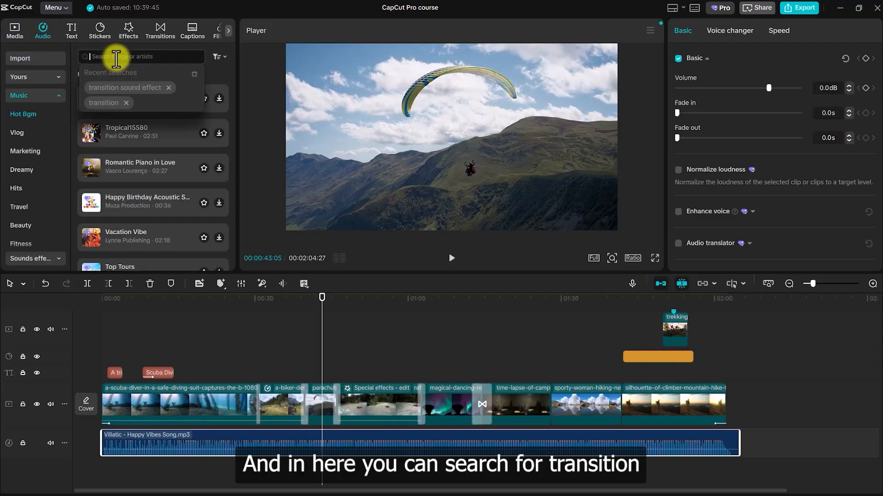
pyautogui.click(127, 85)
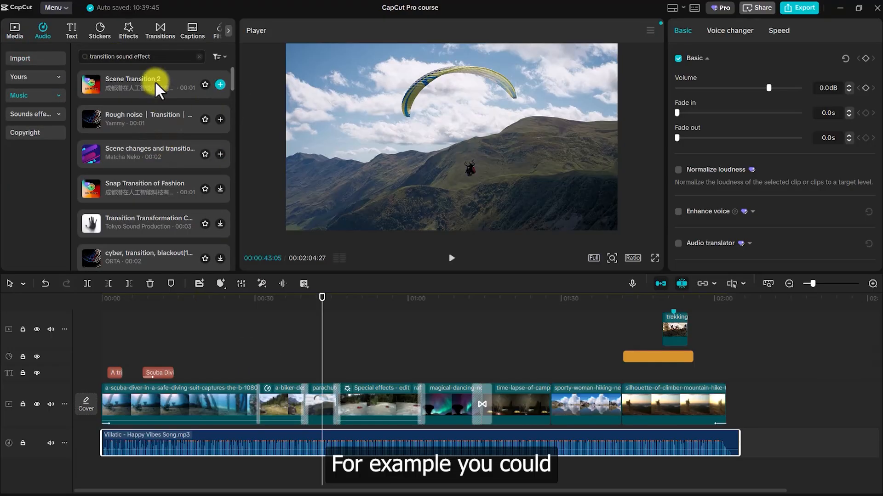
# Preview several transition sound effects, from Scene Transition 2 through cyber, transition, blackout.
pyautogui.click(155, 81)
pyautogui.click(159, 120)
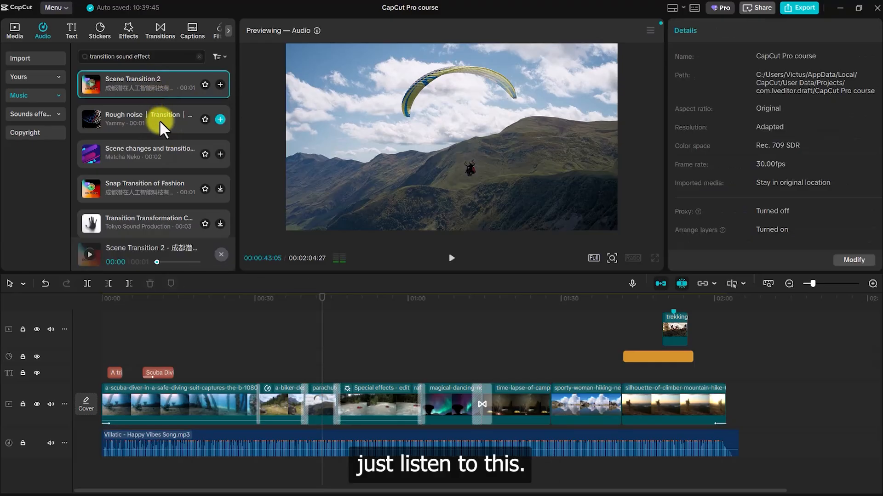
pyautogui.click(159, 149)
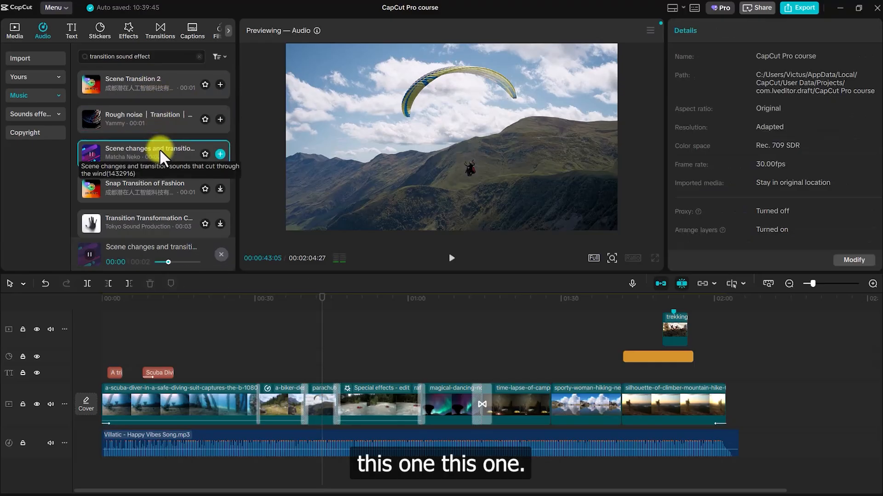
pyautogui.scroll(-2, 168, 147)
pyautogui.click(155, 130)
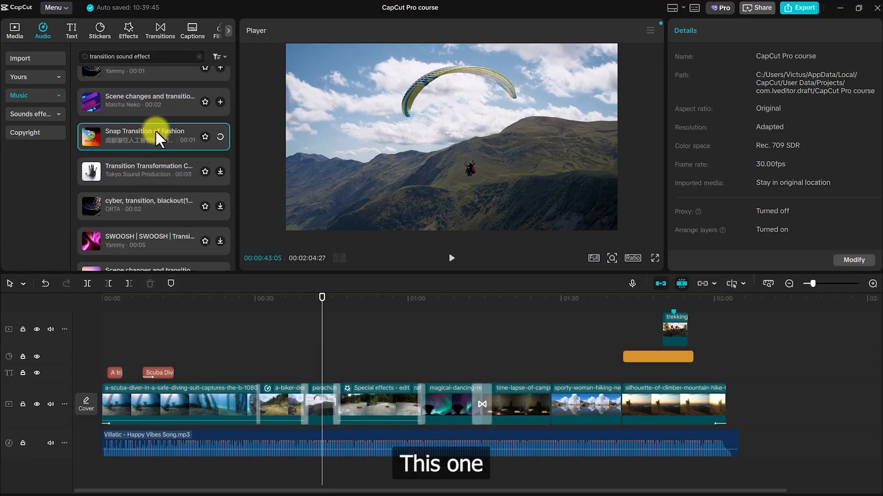
pyautogui.click(139, 173)
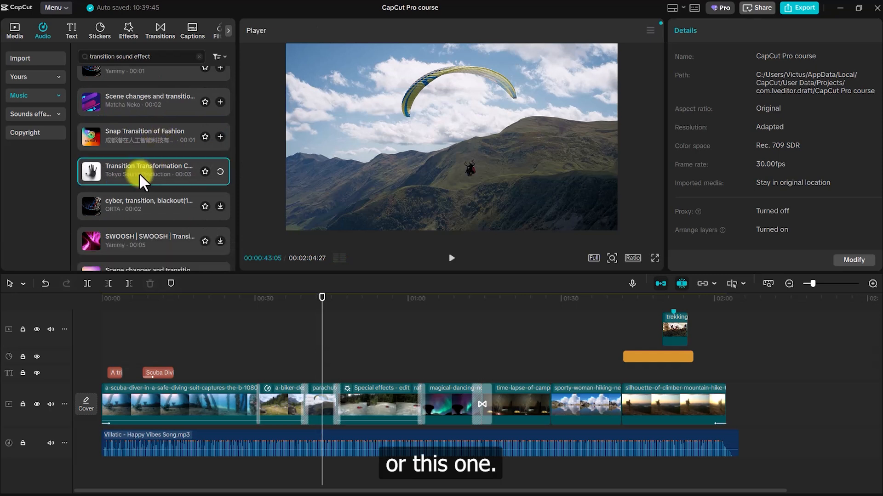
pyautogui.click(156, 199)
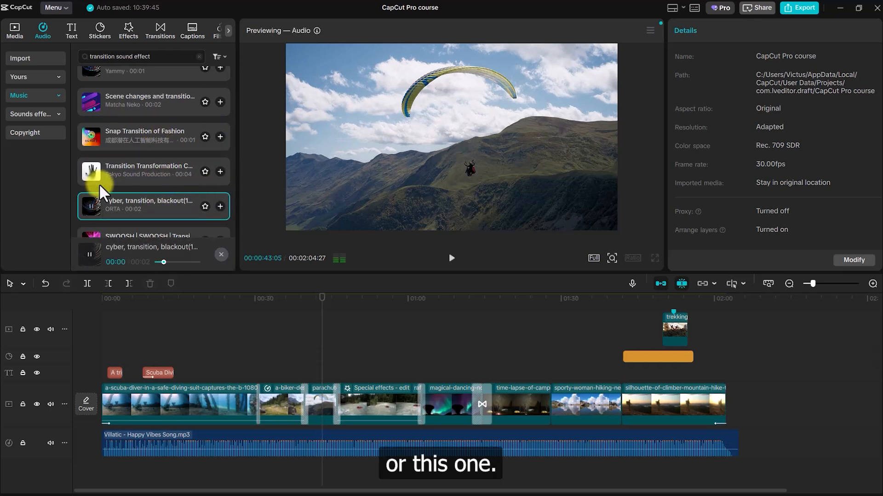
pyautogui.scroll(2, 162, 171)
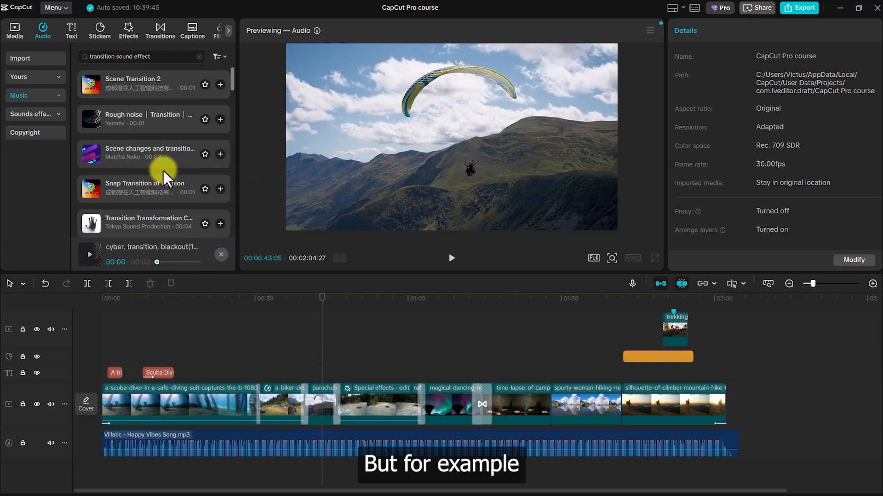
# Preview Scene Transition 2 again and add it on a new audio track below the music, at the transition into the parachute clip.
pyautogui.click(134, 84)
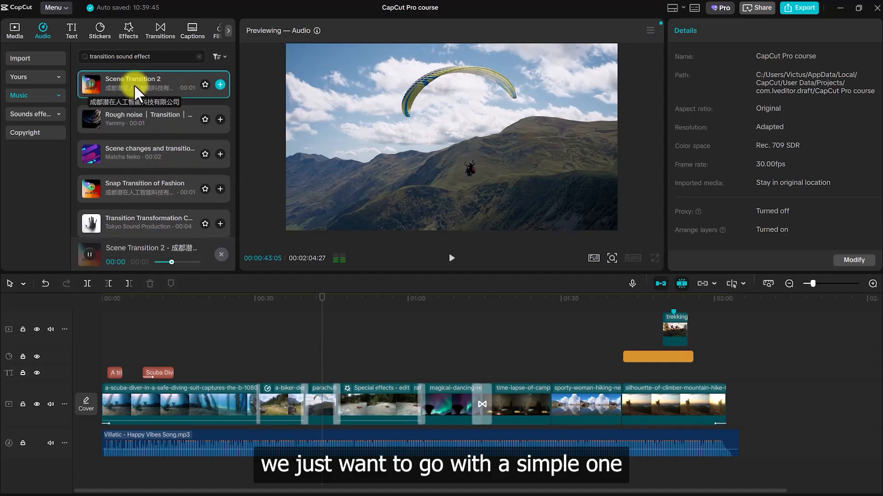
pyautogui.moveTo(139, 83)
pyautogui.mouseDown()
pyautogui.moveTo(221, 296)
pyautogui.moveTo(147, 85)
pyautogui.mouseUp()
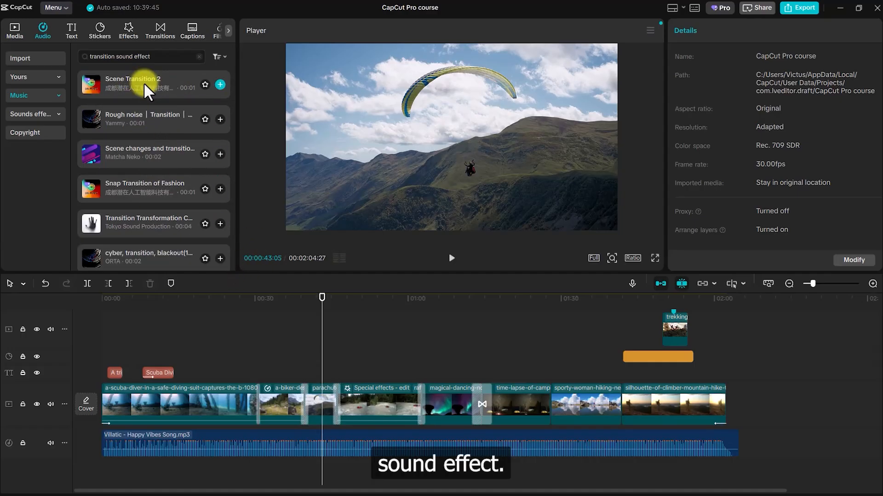
pyautogui.moveTo(144, 82); pyautogui.dragTo(304, 478)
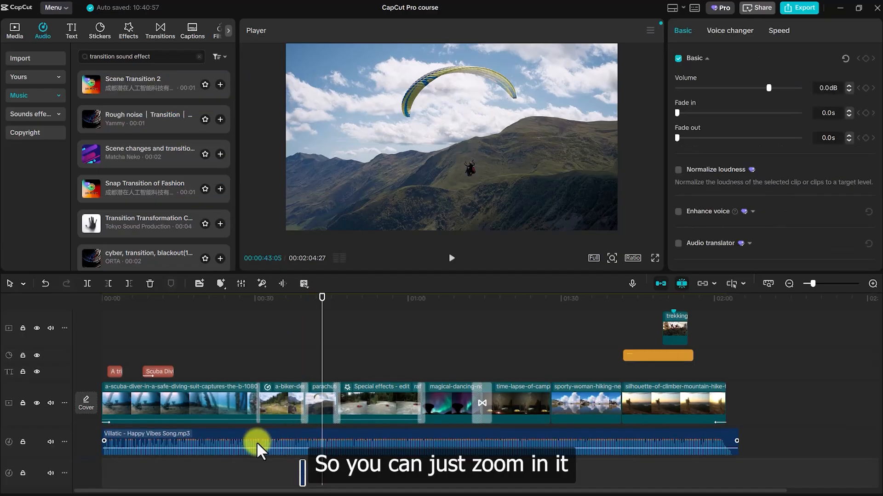
# Move the Scene Transition 2 sound slightly later to centre it under the biker-to-parachute transition, and play that section back.
pyautogui.click(872, 284)
pyautogui.click(872, 284)
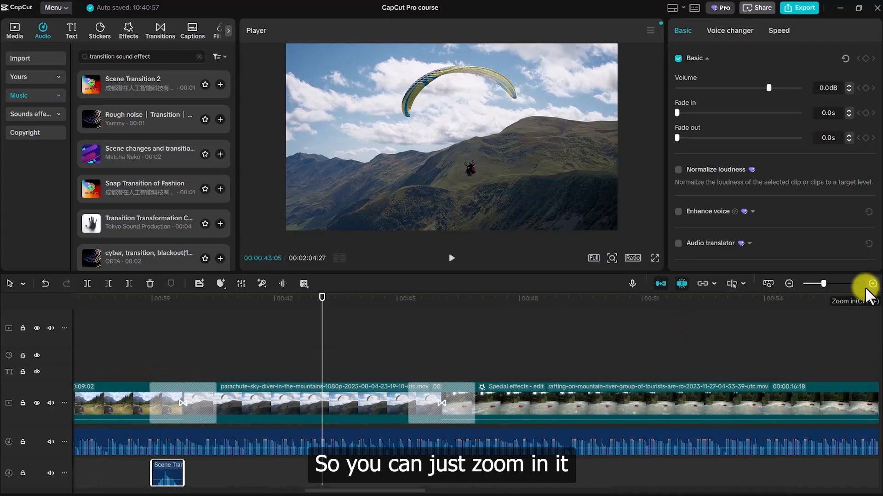
pyautogui.moveTo(165, 467); pyautogui.dragTo(171, 469)
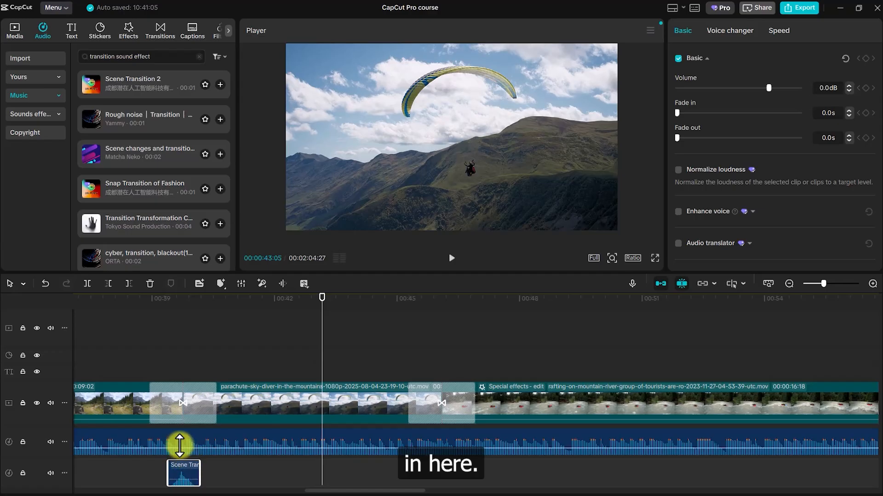
pyautogui.click(141, 357)
pyautogui.press('space')
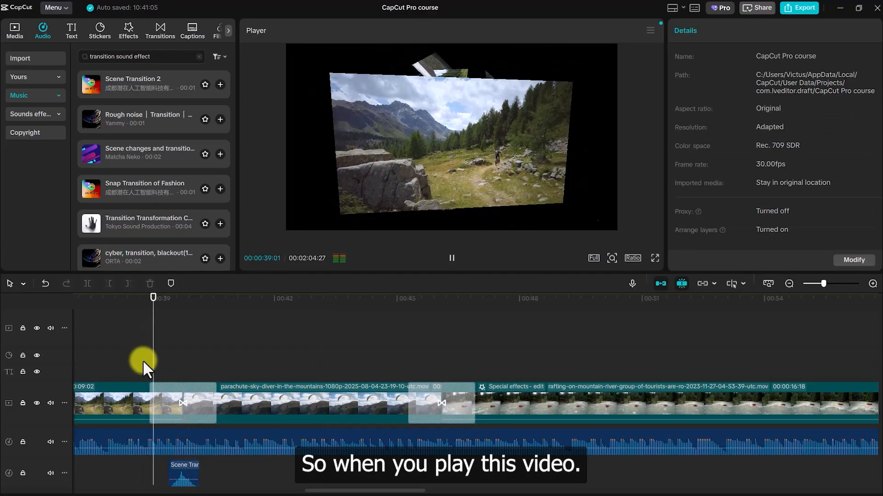
pyautogui.press('space')
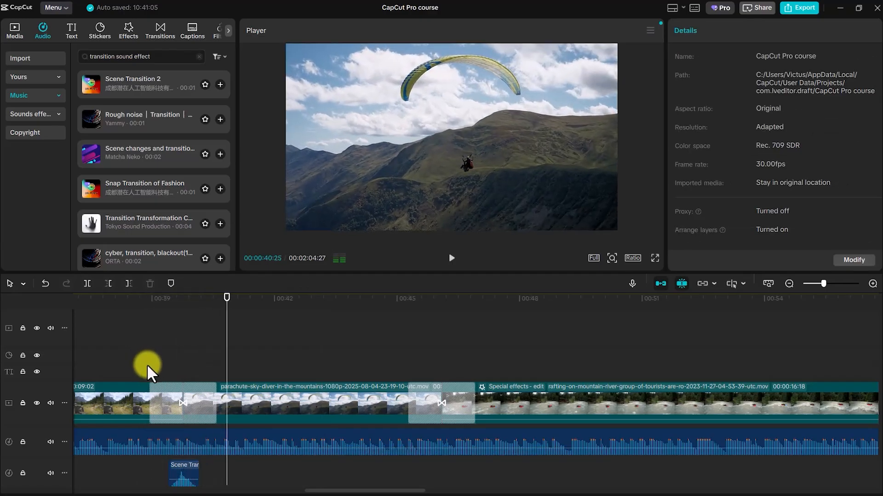
# Replace the Sphere Album transition between the biker and parachute clips with the Blur transition, found by searching for "fade in".
pyautogui.click(206, 405)
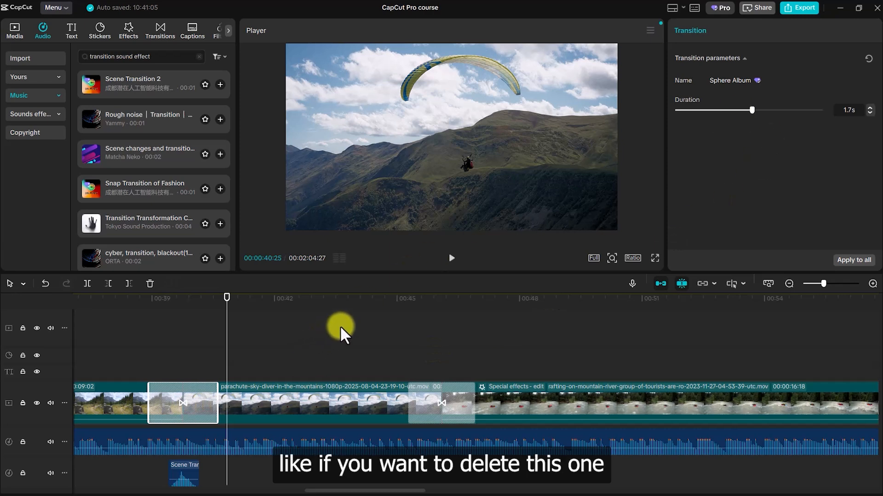
pyautogui.press('Delete')
pyautogui.click(162, 33)
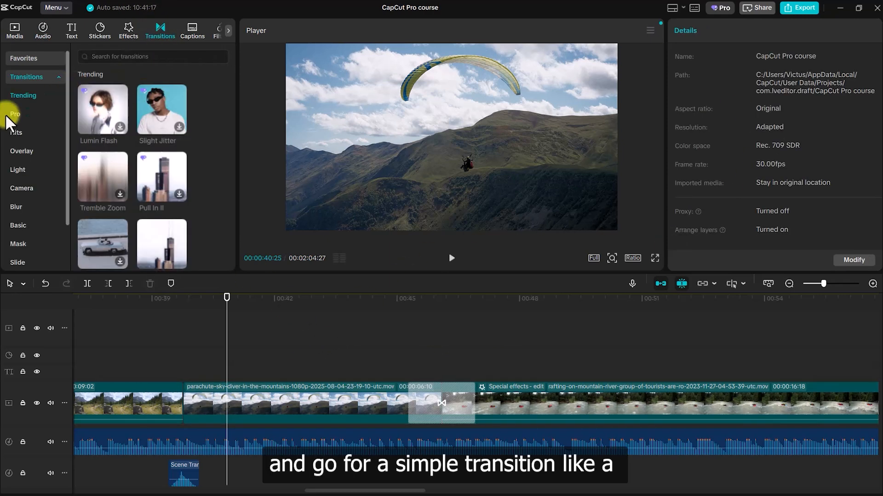
pyautogui.click(28, 209)
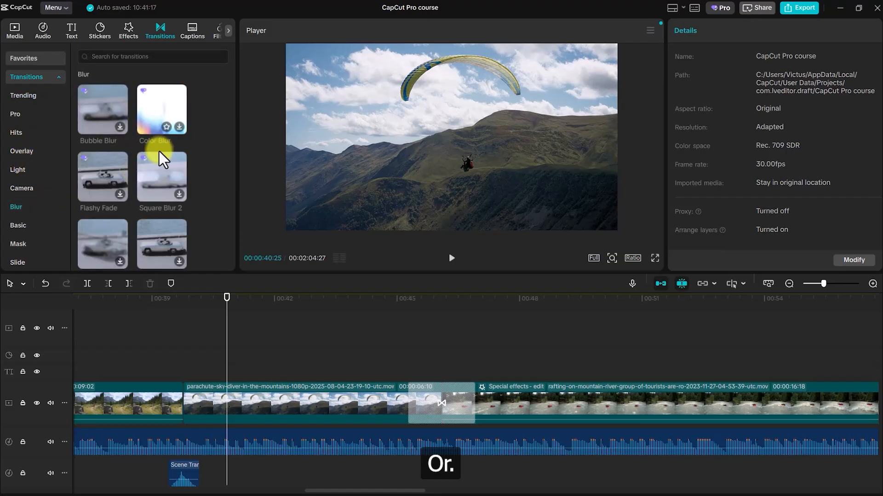
pyautogui.click(137, 56)
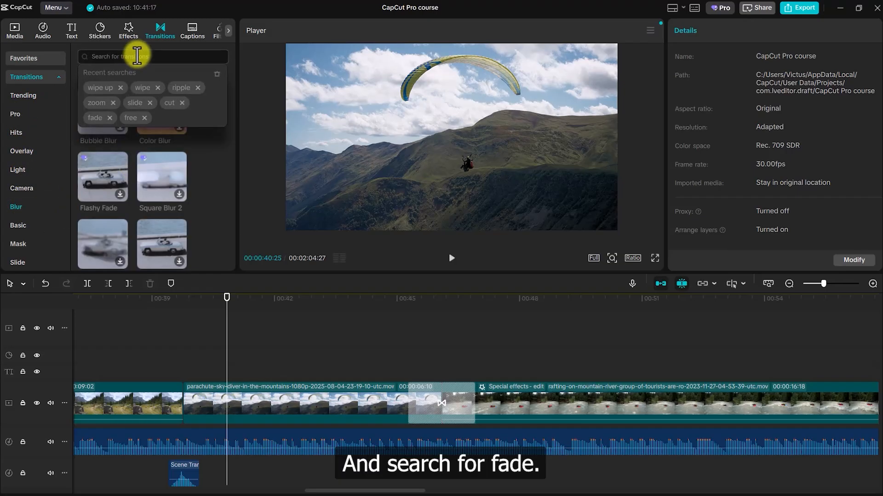
pyautogui.write('fade')
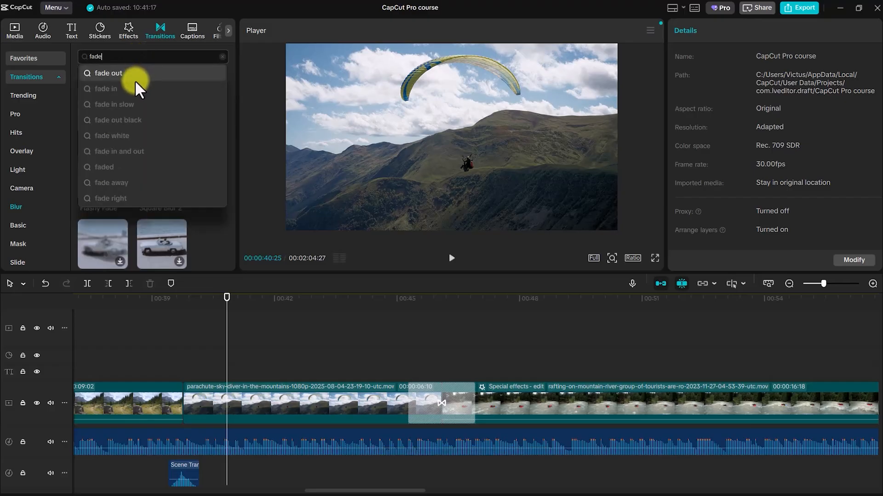
pyautogui.click(134, 85)
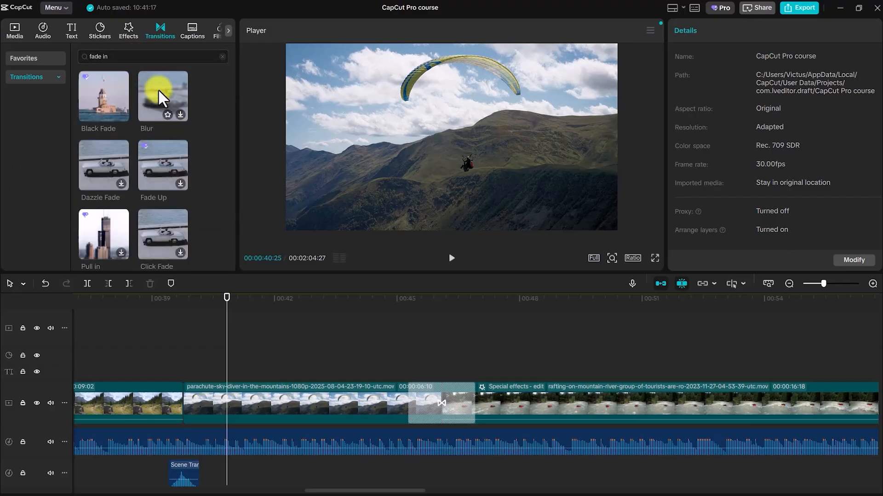
pyautogui.moveTo(159, 89)
pyautogui.mouseDown()
pyautogui.moveTo(164, 358)
pyautogui.moveTo(173, 400)
pyautogui.mouseUp()
# Play back the new Blur transition together with its sound effect.
pyautogui.click(148, 352)
pyautogui.press('space')
pyautogui.press('space')
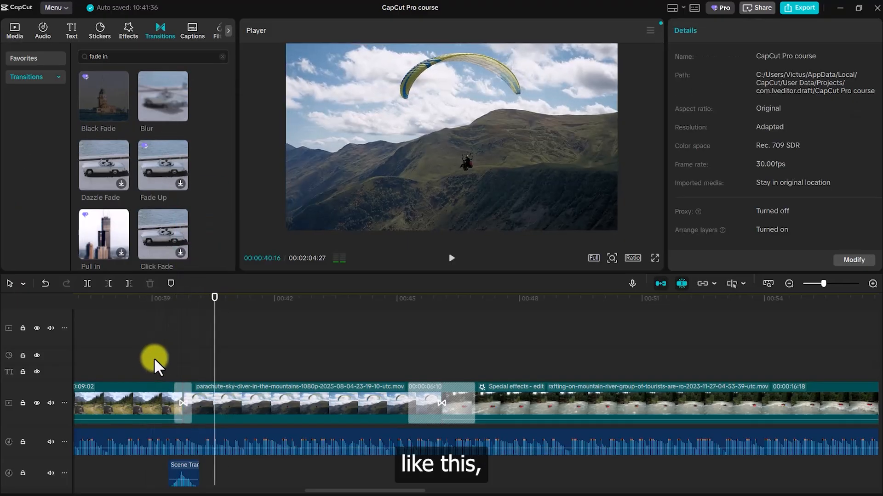
# Lower the background music clip's volume to about -22.2 dB.
pyautogui.click(193, 426)
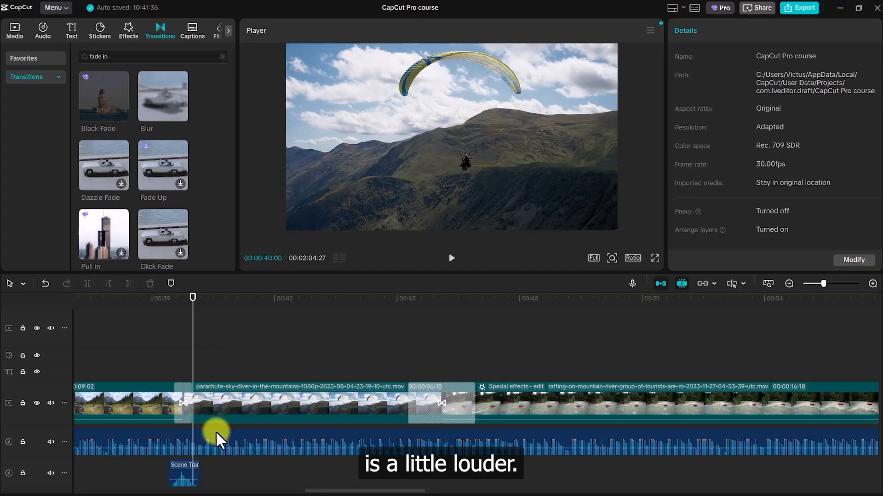
pyautogui.click(216, 434)
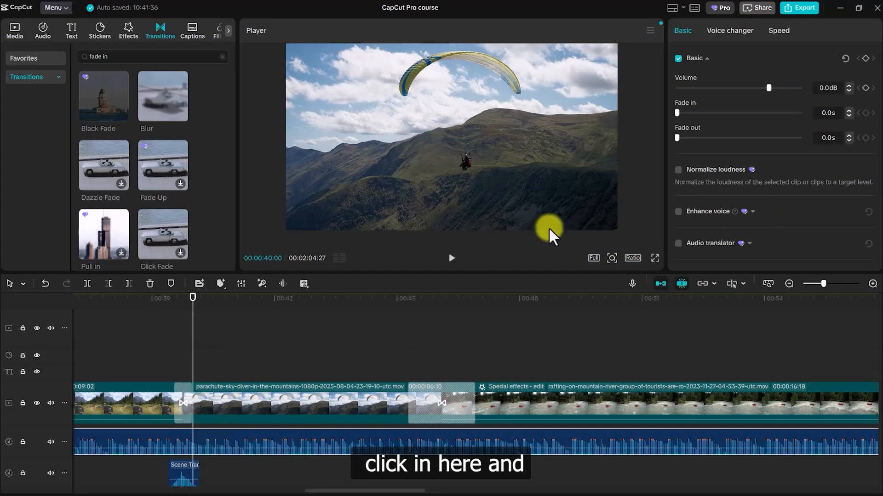
pyautogui.moveTo(767, 90); pyautogui.dragTo(732, 91)
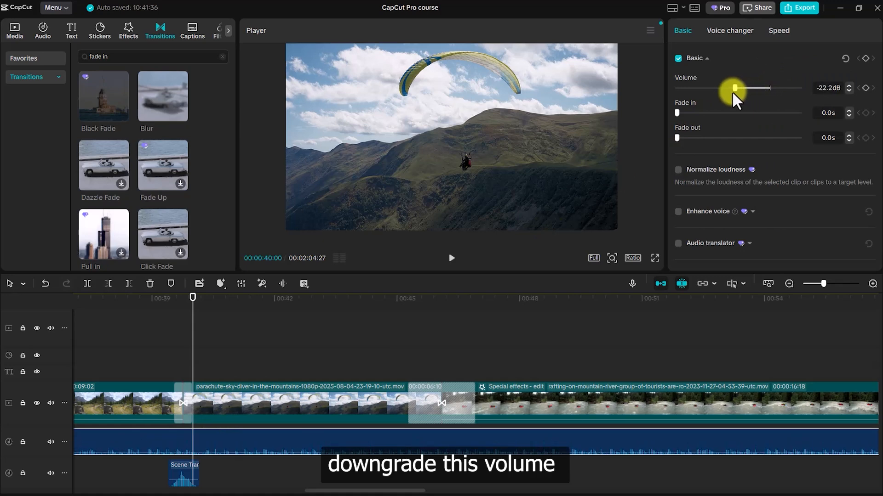
# Replay the section around the Blur transition to check the balance between the music and the sound effect.
pyautogui.click(167, 358)
pyautogui.press('space')
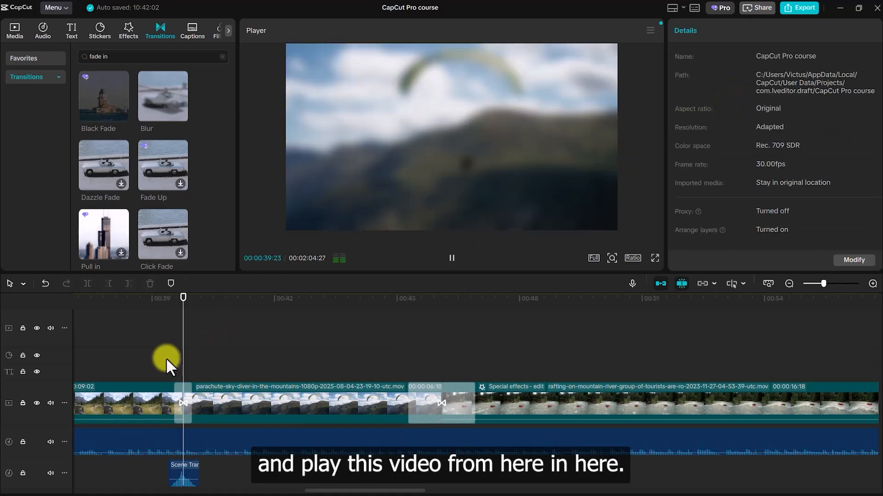
pyautogui.press('space')
pyautogui.click(162, 361)
pyautogui.press('space')
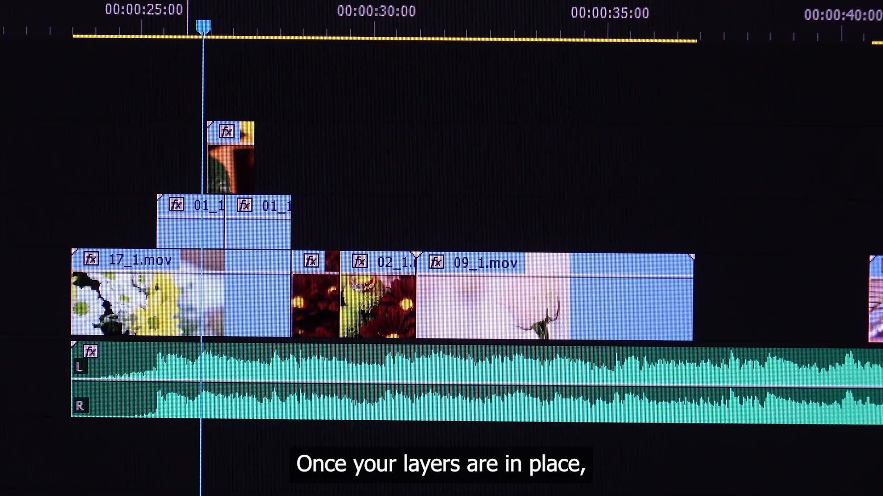
pyautogui.moveTo(881, 248); pyautogui.dragTo(354, 239)
pyautogui.press('c')
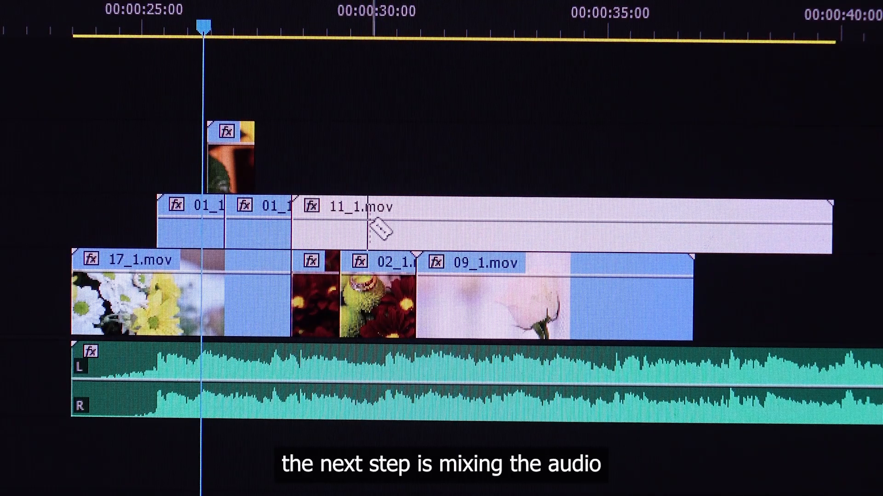
pyautogui.click(368, 226)
pyautogui.moveTo(378, 208); pyautogui.dragTo(486, 208)
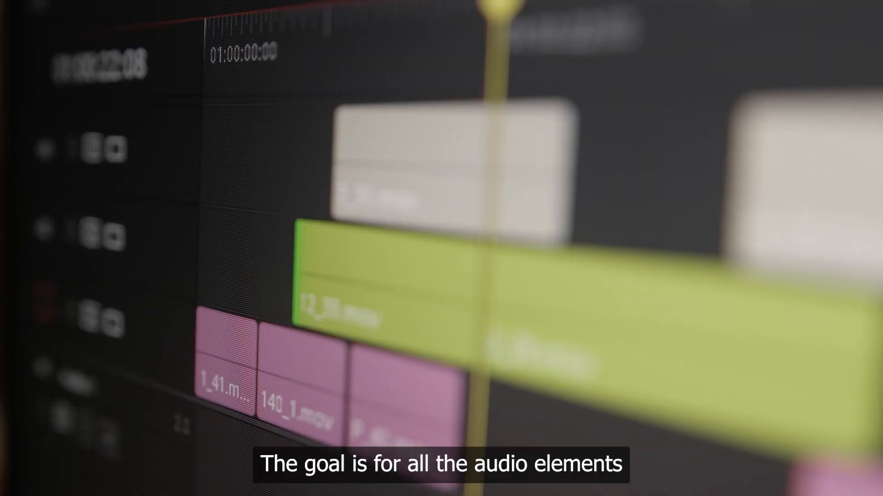
pyautogui.click(375, 267)
pyautogui.moveTo(375, 267); pyautogui.dragTo(300, 257)
pyautogui.click(238, 361)
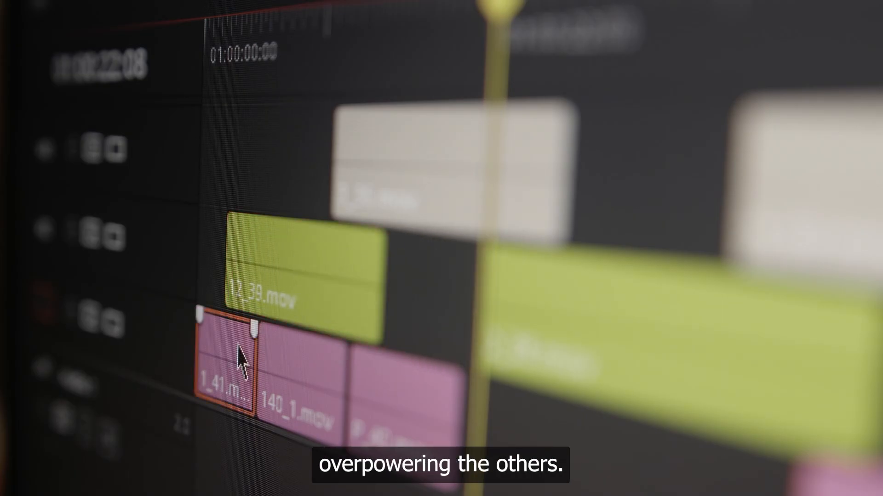
pyautogui.click(255, 349)
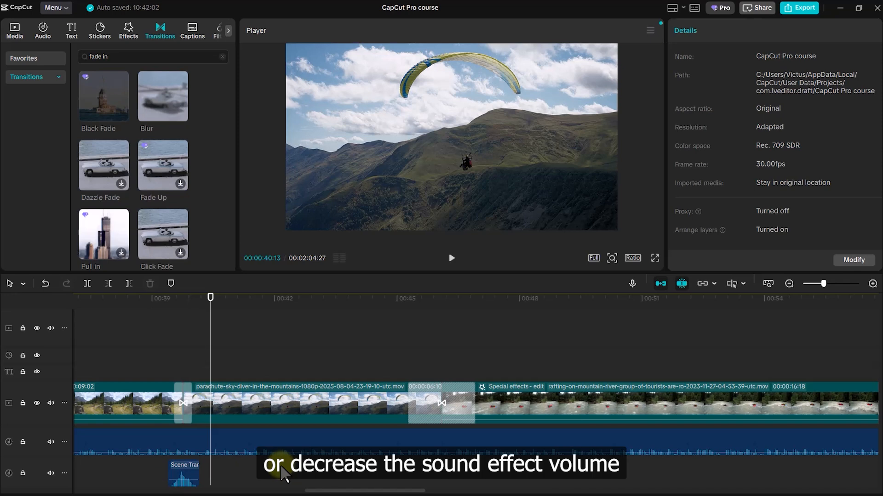
# Lower the Scene Transition sound effect's volume to slightly above -15.9 dB.
pyautogui.click(182, 469)
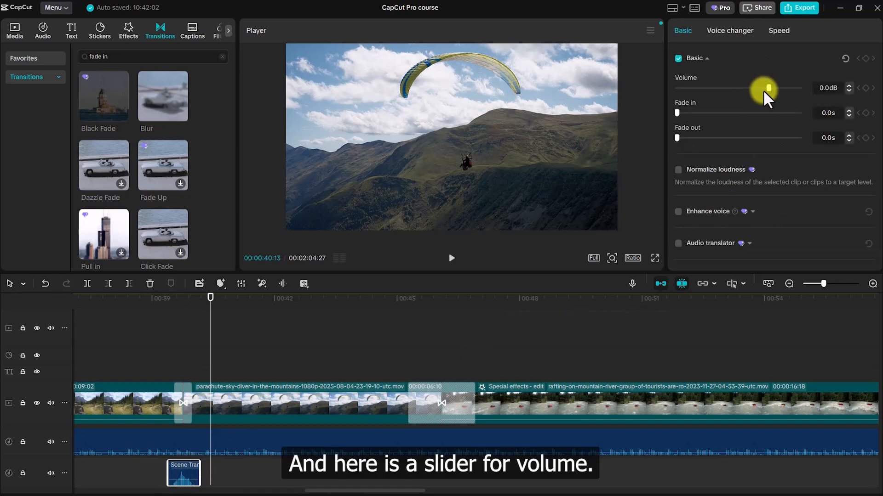
pyautogui.moveTo(769, 87)
pyautogui.mouseDown()
pyautogui.moveTo(784, 87)
pyautogui.moveTo(729, 92)
pyautogui.moveTo(744, 89)
pyautogui.mouseUp()
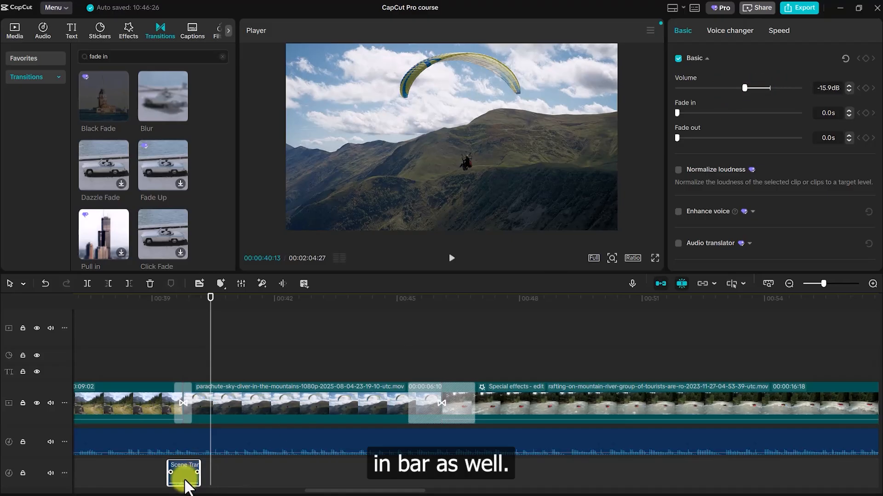
pyautogui.moveTo(744, 88)
pyautogui.mouseDown()
pyautogui.moveTo(782, 89)
pyautogui.moveTo(751, 90)
pyautogui.mouseUp()
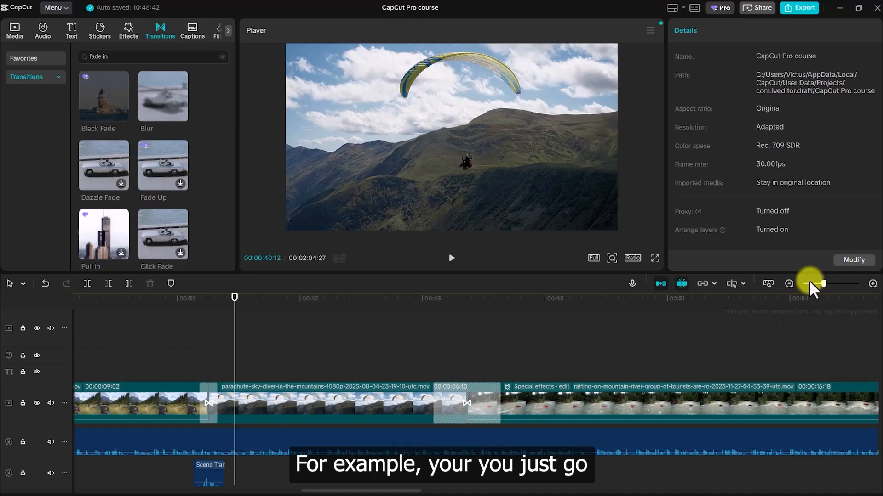
# Give the background music a fade-in of about 5.1 s and play the video's opening to check it.
pyautogui.click(789, 283)
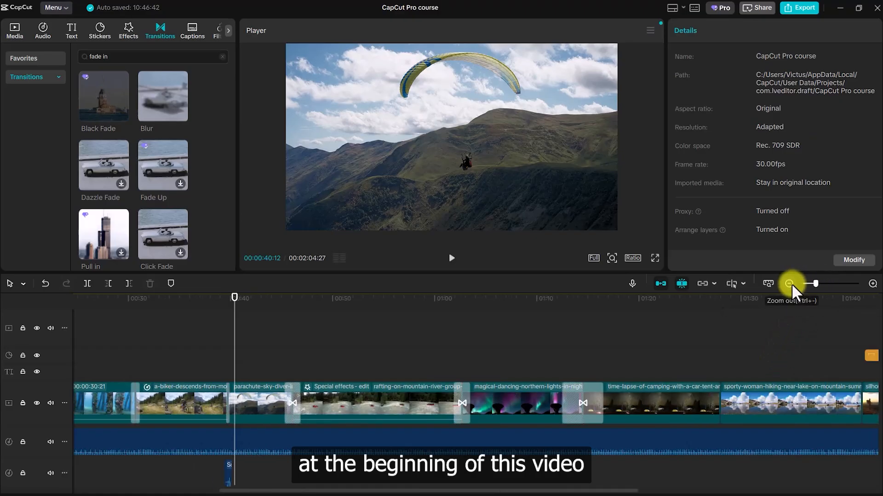
pyautogui.click(790, 284)
pyautogui.moveTo(234, 296); pyautogui.dragTo(4, 333)
pyautogui.moveTo(221, 453)
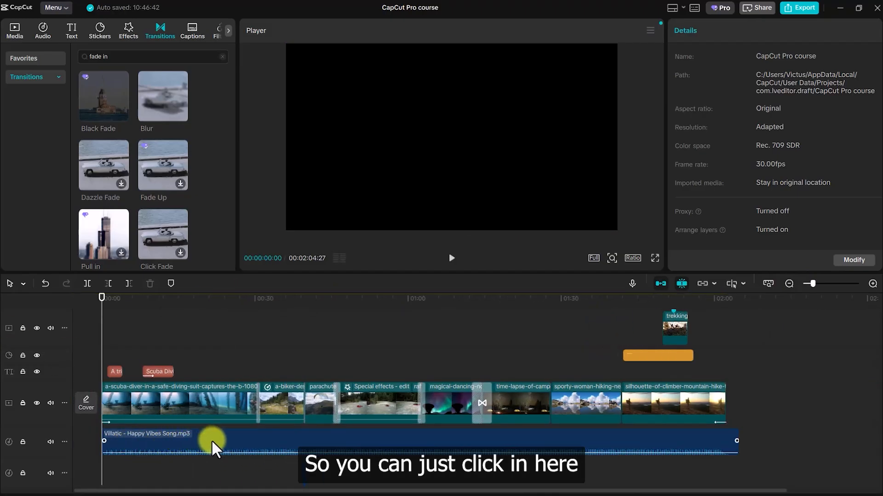
pyautogui.click(212, 440)
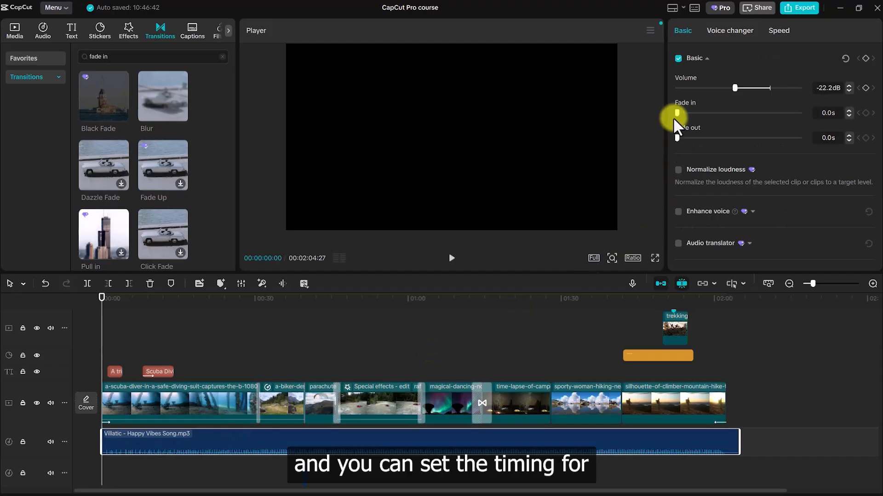
pyautogui.moveTo(678, 114); pyautogui.dragTo(714, 120)
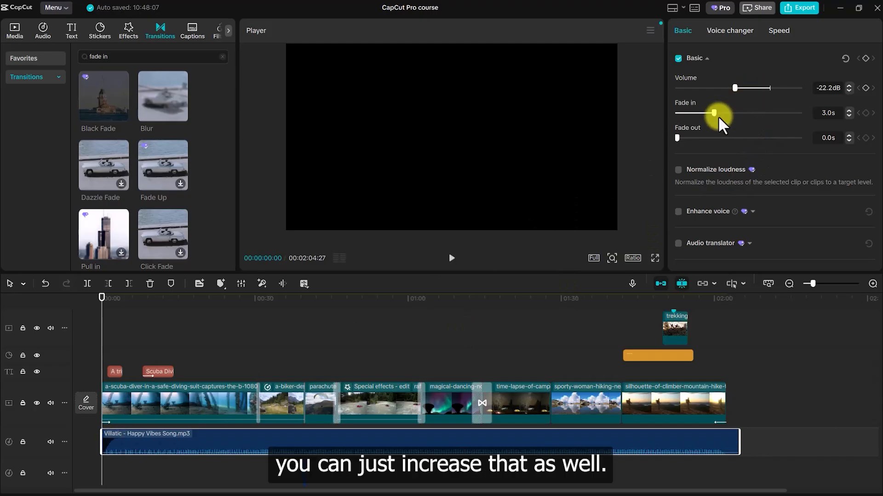
pyautogui.moveTo(713, 114); pyautogui.dragTo(738, 117)
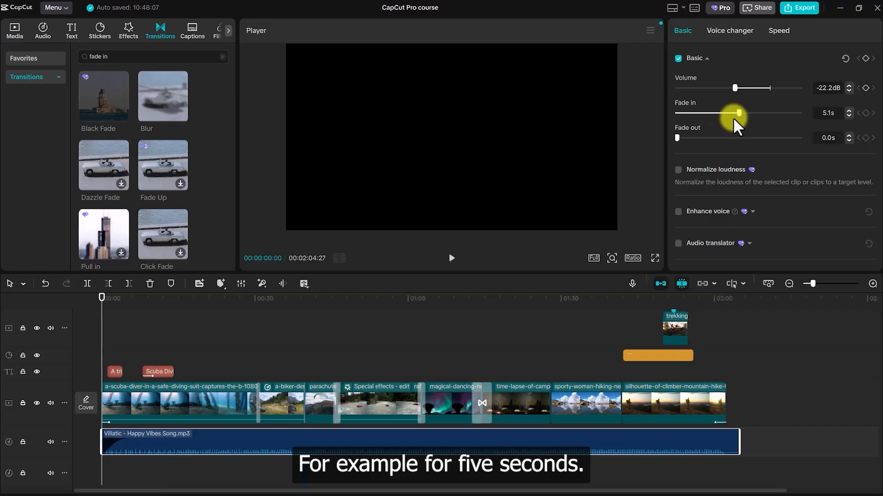
pyautogui.press('space')
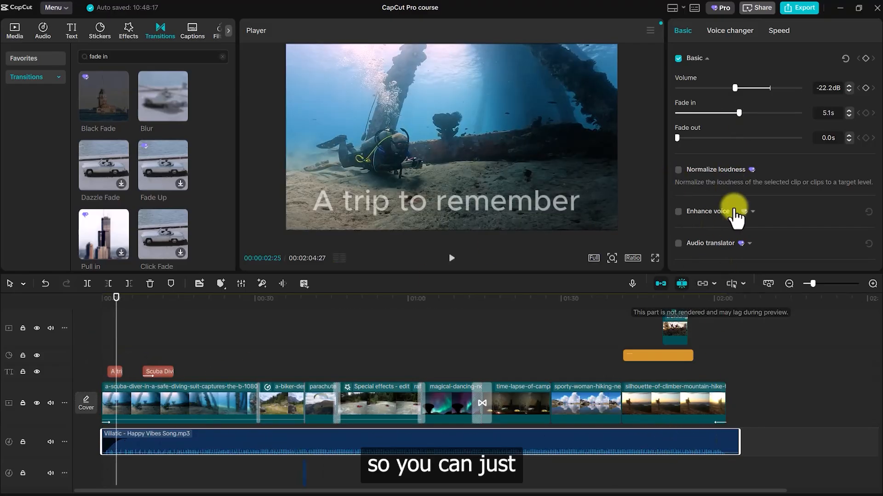
# Set the background music's fade-out to 5.0 s and trim its end to match the end of the last video clip.
pyautogui.moveTo(679, 139); pyautogui.dragTo(700, 138)
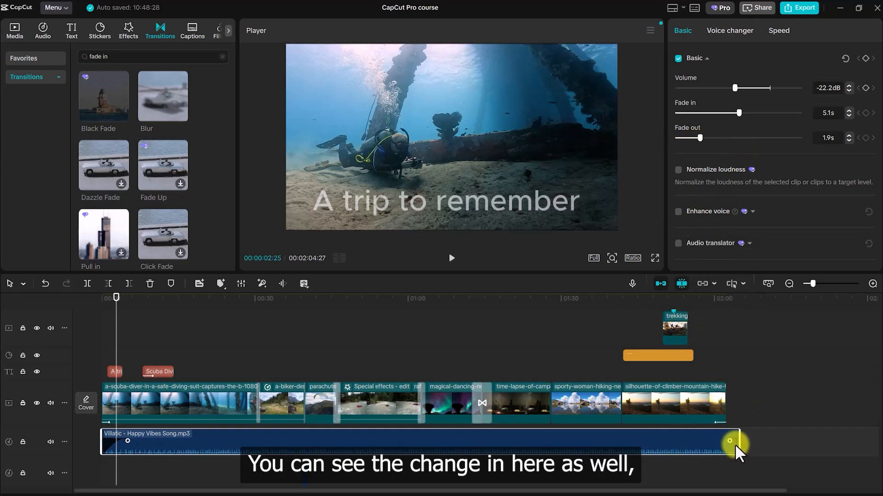
pyautogui.moveTo(701, 140); pyautogui.dragTo(737, 139)
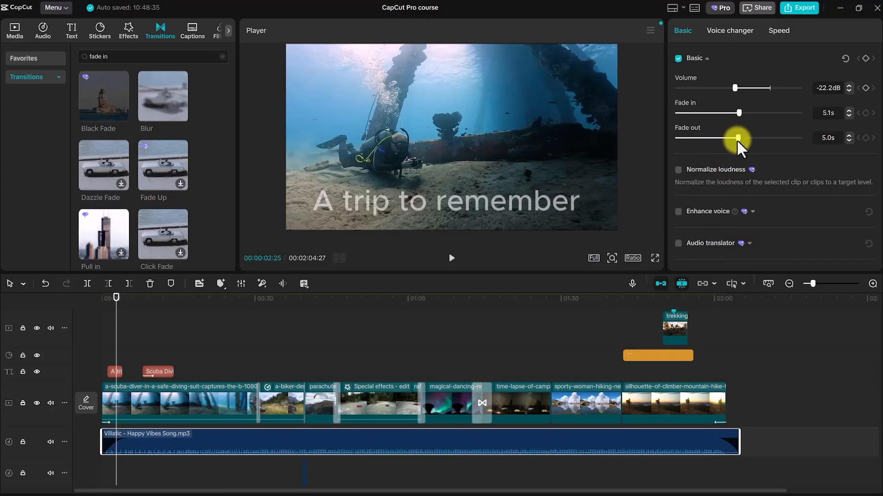
pyautogui.moveTo(721, 443)
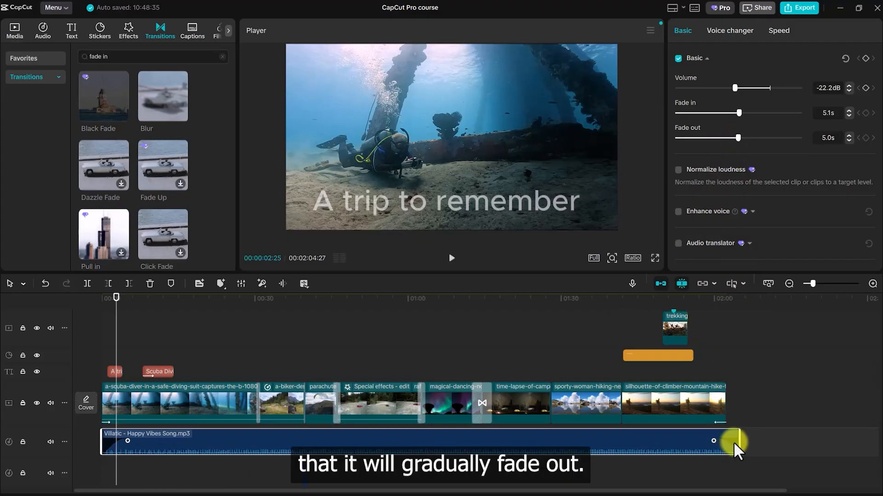
pyautogui.click(706, 355)
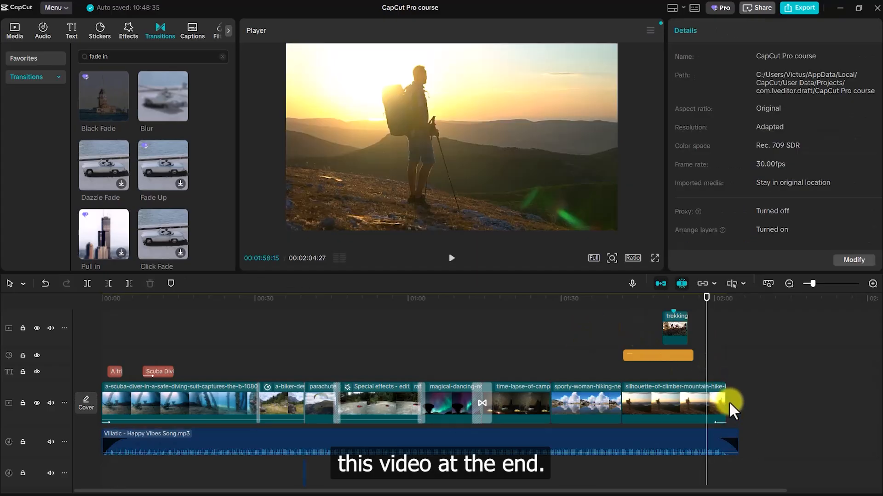
pyautogui.click(736, 434)
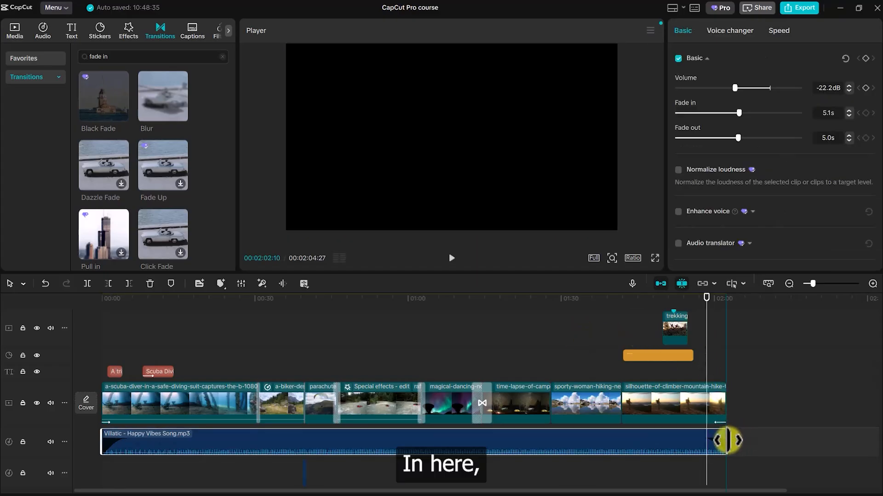
# Play back the last seconds of the video to check the music's fade-out.
pyautogui.click(705, 369)
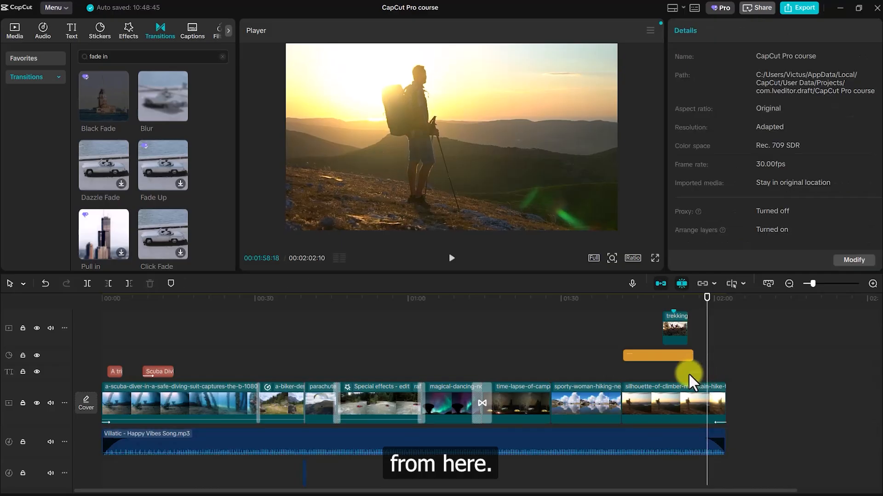
pyautogui.click(697, 366)
pyautogui.press('space')
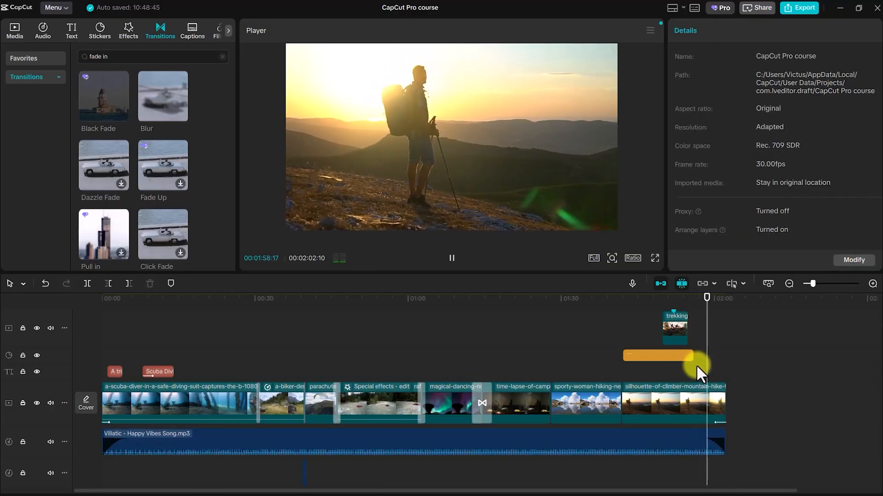
pyautogui.press('space')
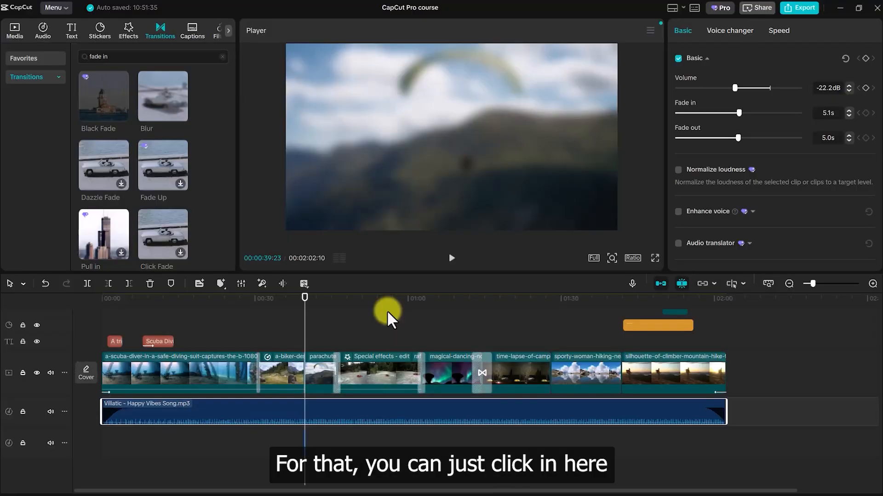
# Search the audio library for "footsteps walking".
pyautogui.moveTo(378, 404)
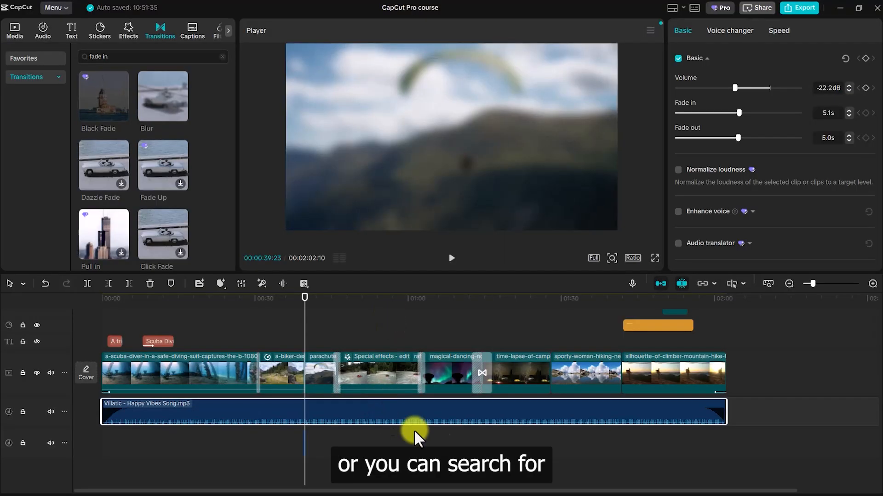
pyautogui.doubleClick(171, 58)
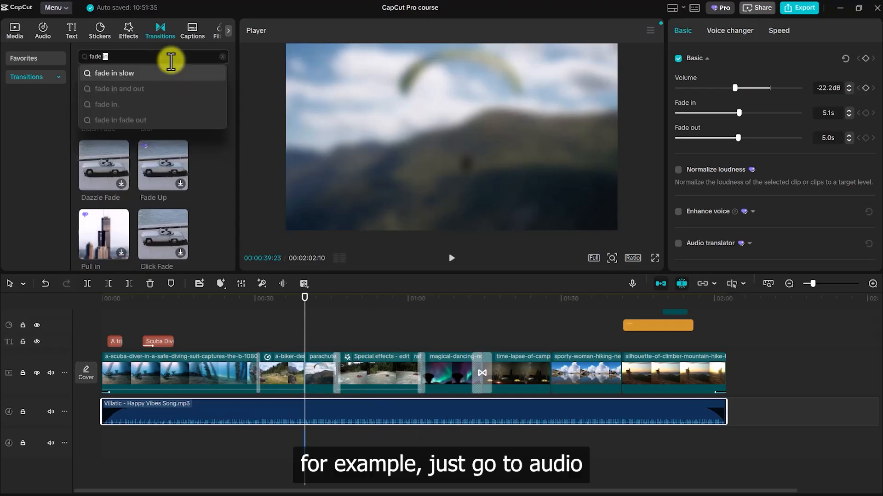
pyautogui.click(43, 31)
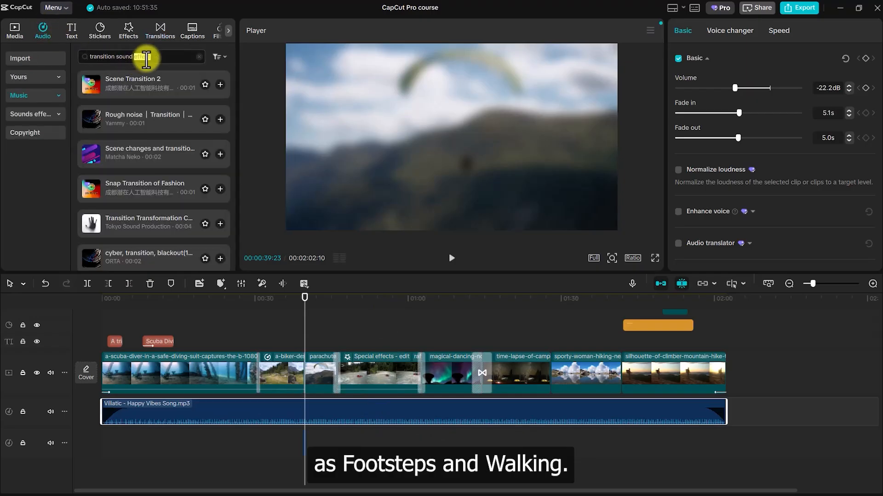
pyautogui.write('footsteps walking')
pyautogui.press('Return')
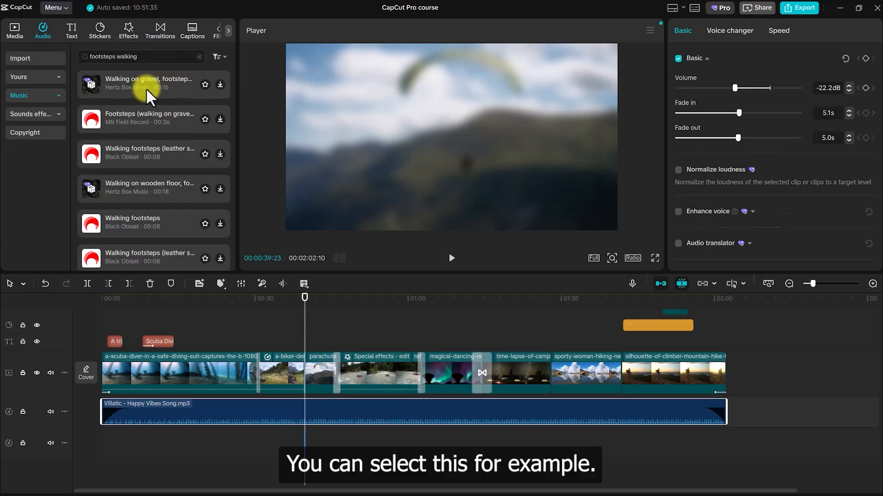
# Preview the "Walking on gravel, footsteps" sound and place it on the track under the music, around the lake hiking clip.
pyautogui.click(146, 87)
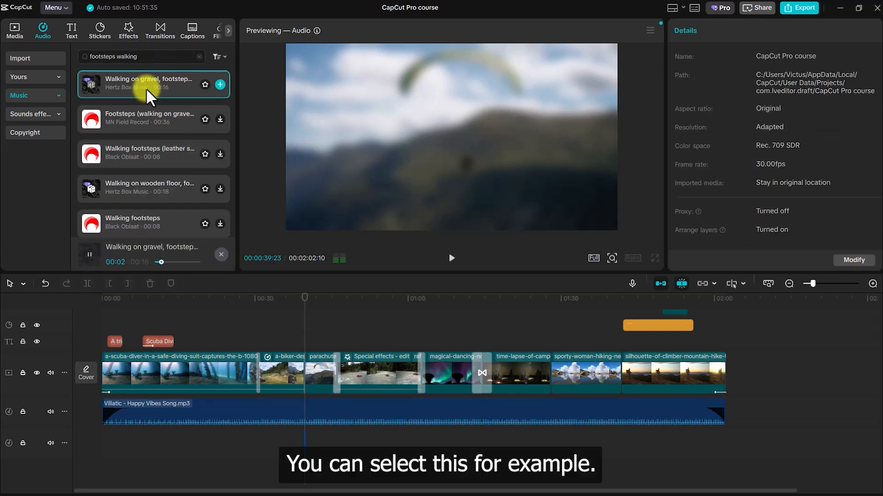
pyautogui.click(147, 89)
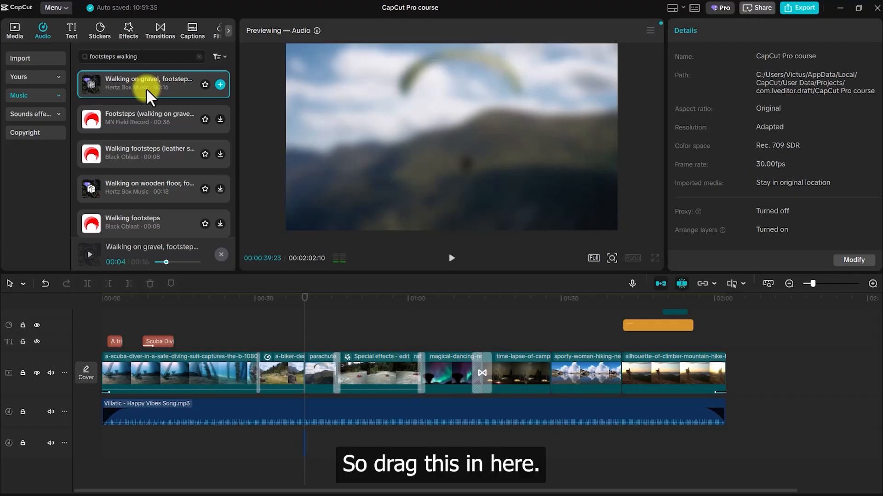
pyautogui.moveTo(147, 88); pyautogui.dragTo(547, 439)
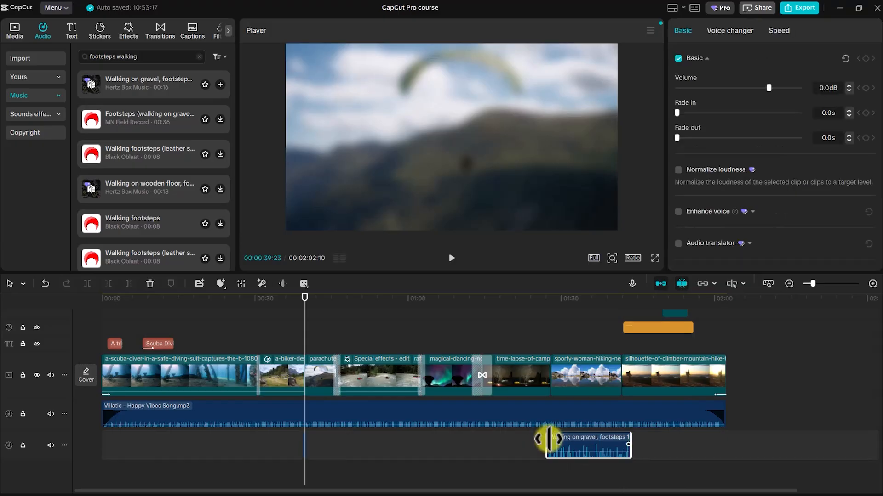
# Trim both ends of the footsteps sound so it roughly spans the lake hiking clip.
pyautogui.click(872, 284)
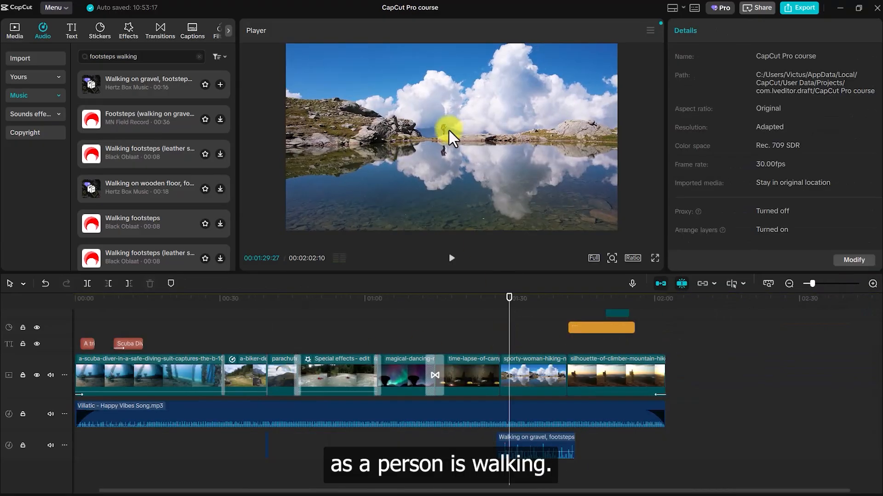
pyautogui.hscroll(-1, 523, 420)
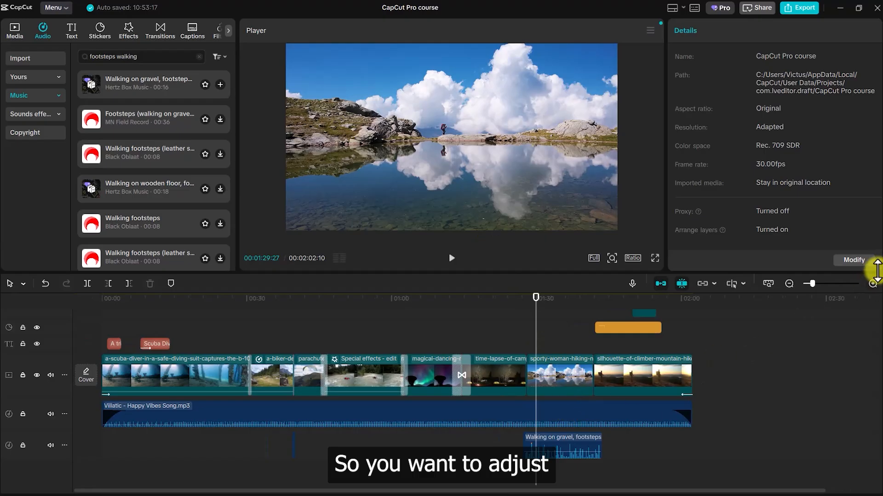
pyautogui.click(872, 284)
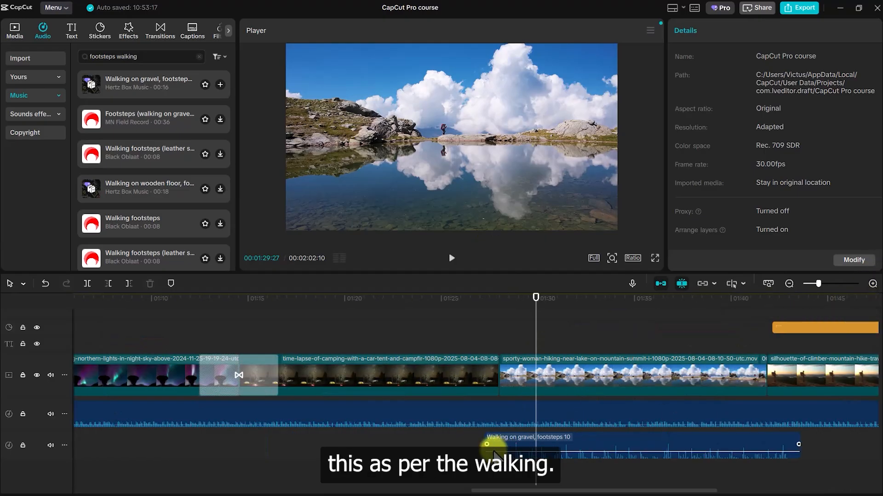
pyautogui.moveTo(491, 446); pyautogui.dragTo(500, 444)
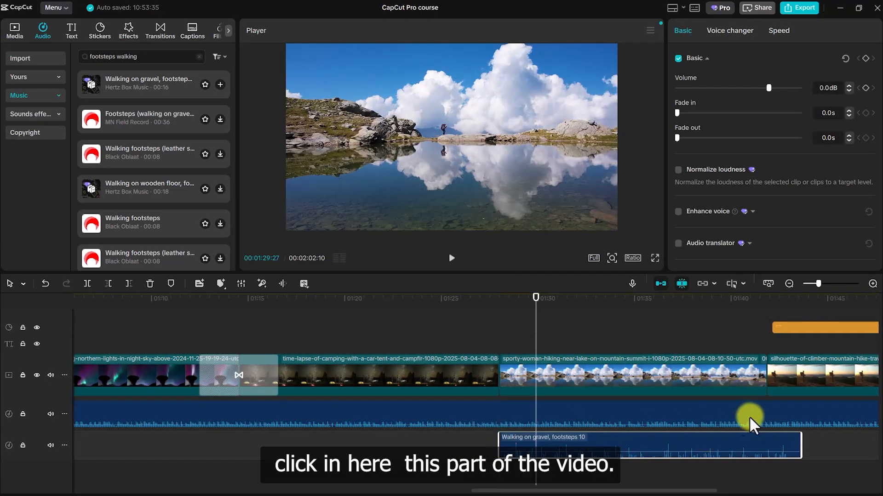
pyautogui.moveTo(800, 445); pyautogui.dragTo(773, 446)
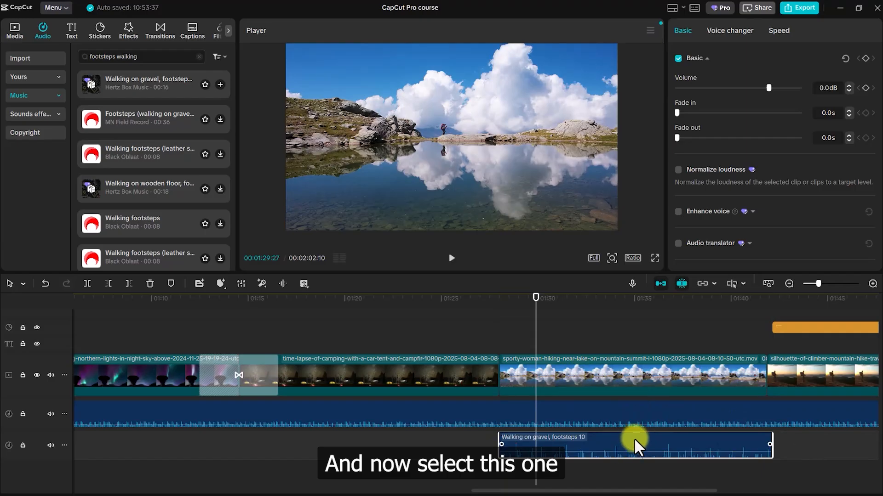
# Enable Fill channel for the footsteps sound and set it to Fill right with left.
pyautogui.scroll(-4, 739, 186)
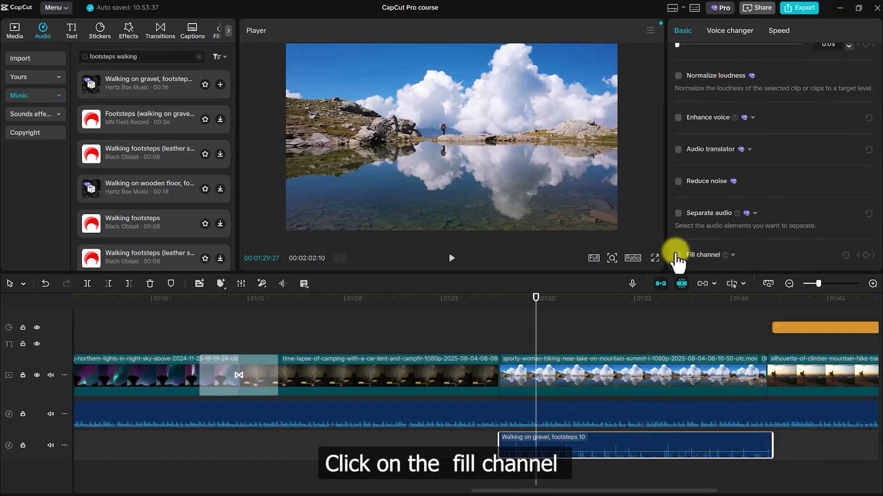
pyautogui.scroll(-1, 785, 227)
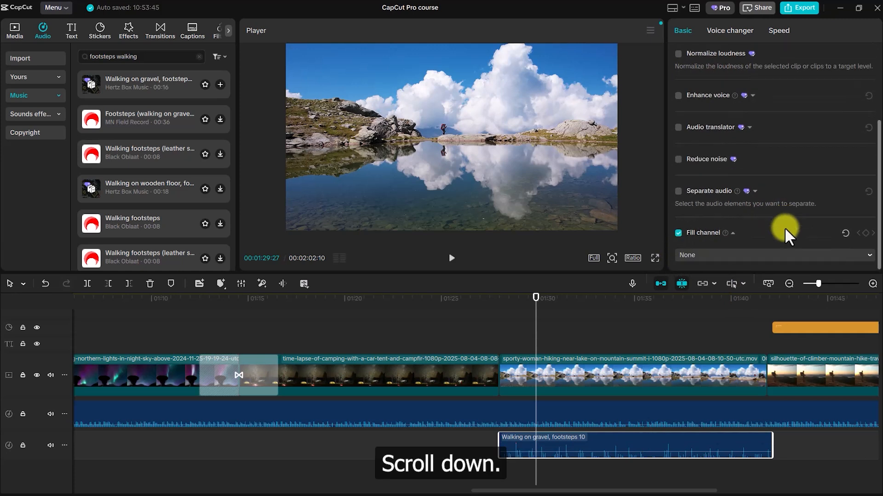
pyautogui.click(781, 255)
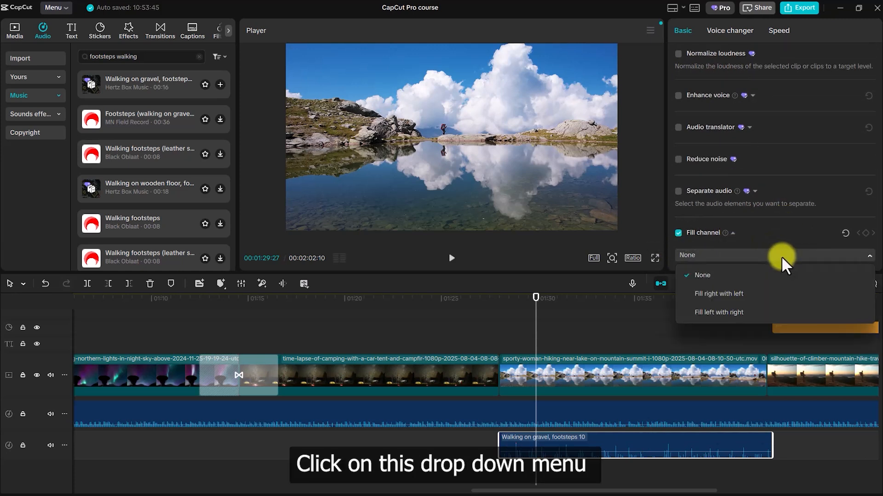
pyautogui.click(740, 292)
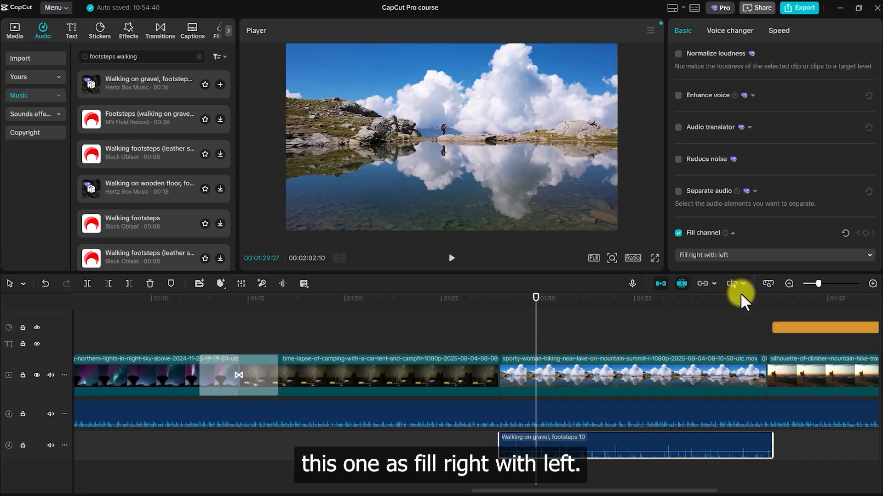
# Play back the lake hiking clip to check the footsteps sound against the walking.
pyautogui.click(495, 342)
pyautogui.press('space')
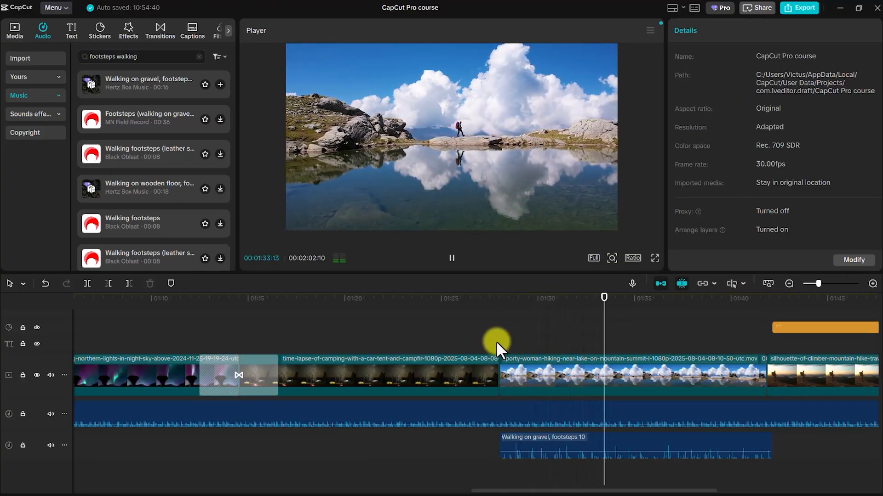
pyautogui.press('space')
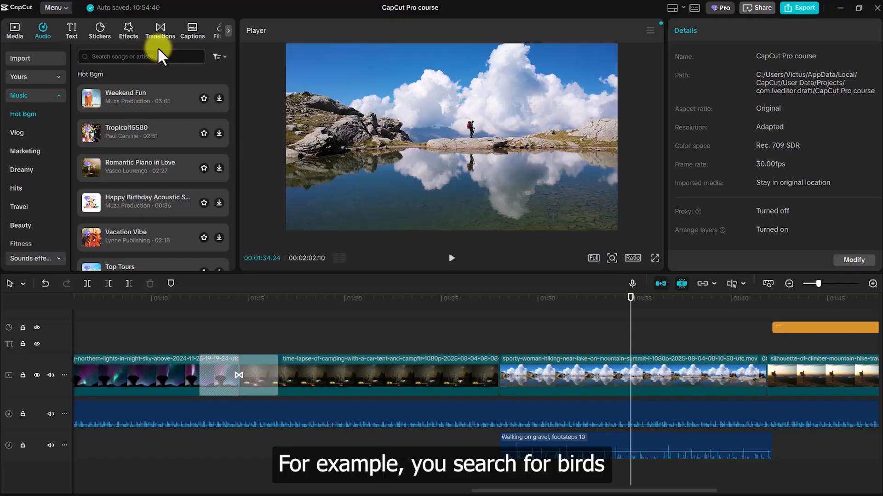
# Search the audio library for "birds chirping" and preview "Birds chirping" and "Sound of birds chirping (loop)".
pyautogui.write('birds')
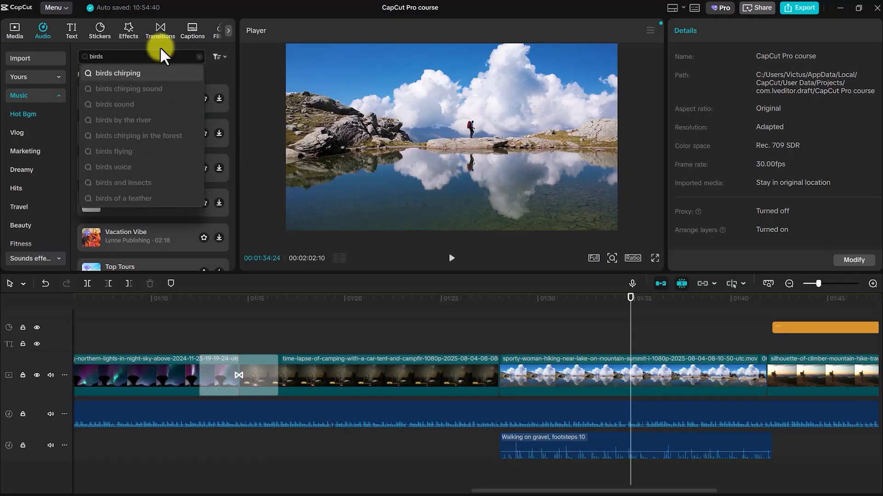
pyautogui.click(114, 72)
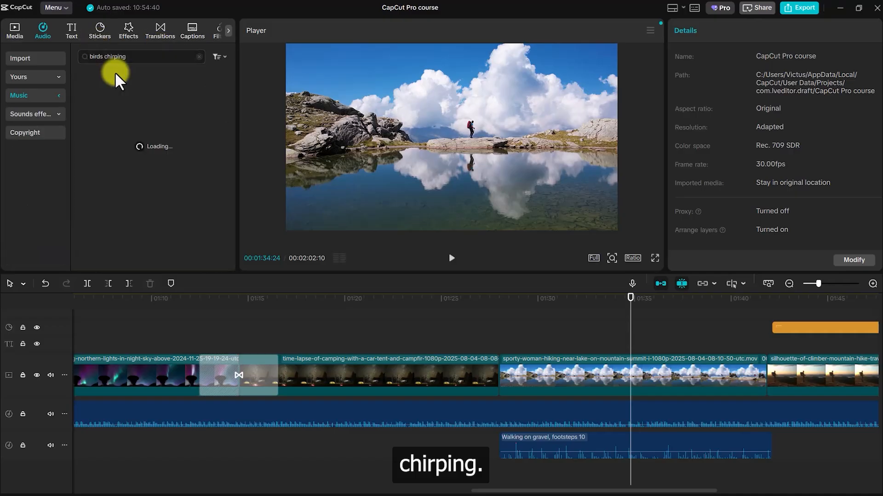
pyautogui.click(168, 90)
pyautogui.click(170, 112)
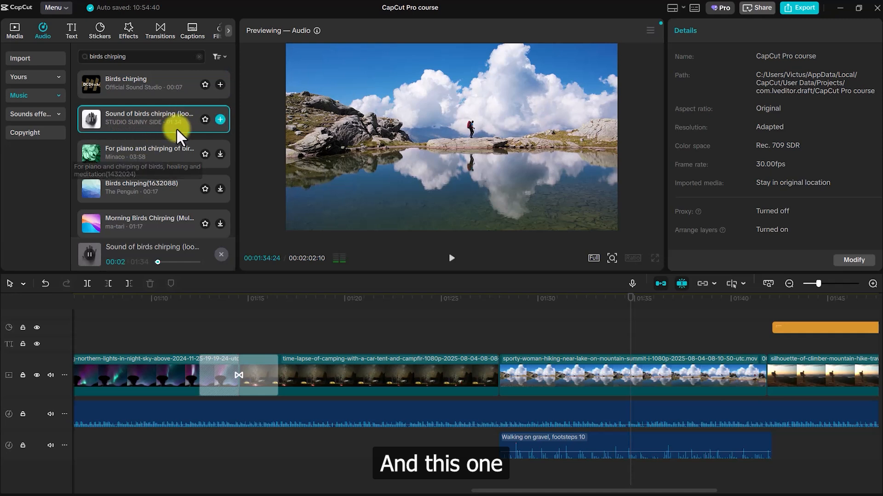
# Place "Sound of birds chirping (loop)" on a new track below the footsteps, starting with the camping clip, and trim its end to that clip's end.
pyautogui.moveTo(129, 119); pyautogui.dragTo(240, 469)
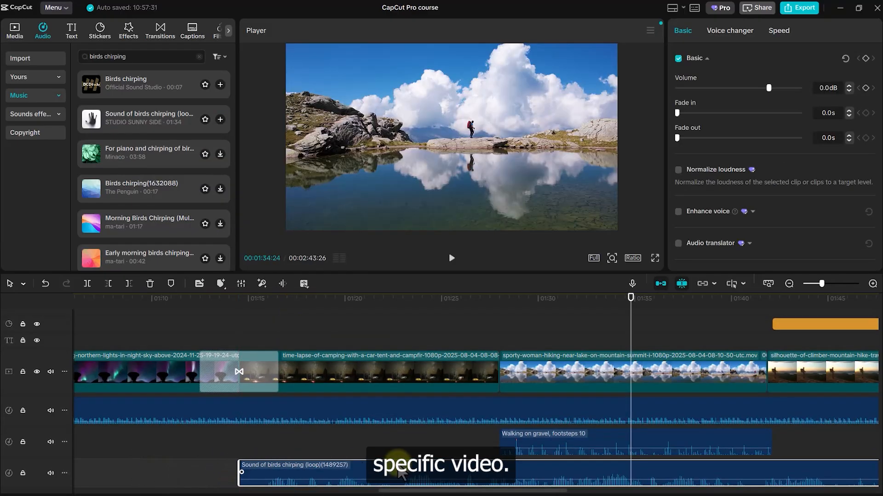
pyautogui.scroll(-8, 684, 436)
pyautogui.moveTo(496, 484); pyautogui.dragTo(310, 467)
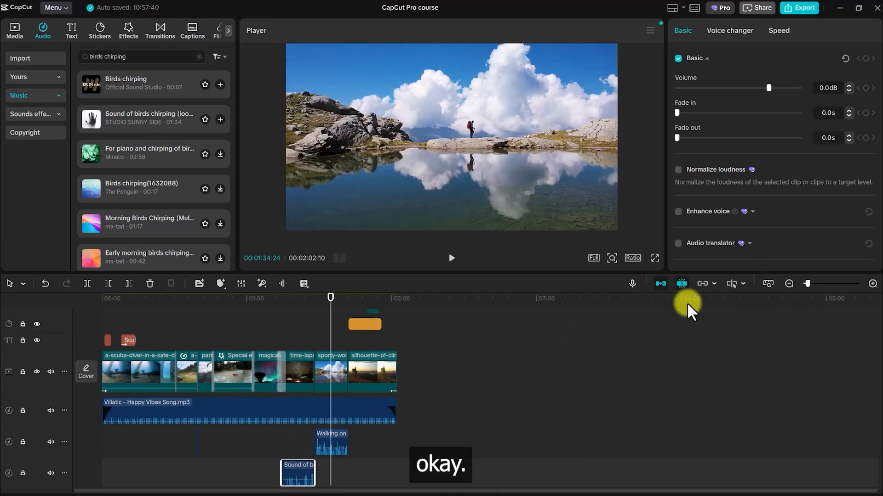
# Play back from just before the camping clip to check the birds chirping sound against the video.
pyautogui.click(872, 284)
pyautogui.click(872, 284)
pyautogui.click(872, 284)
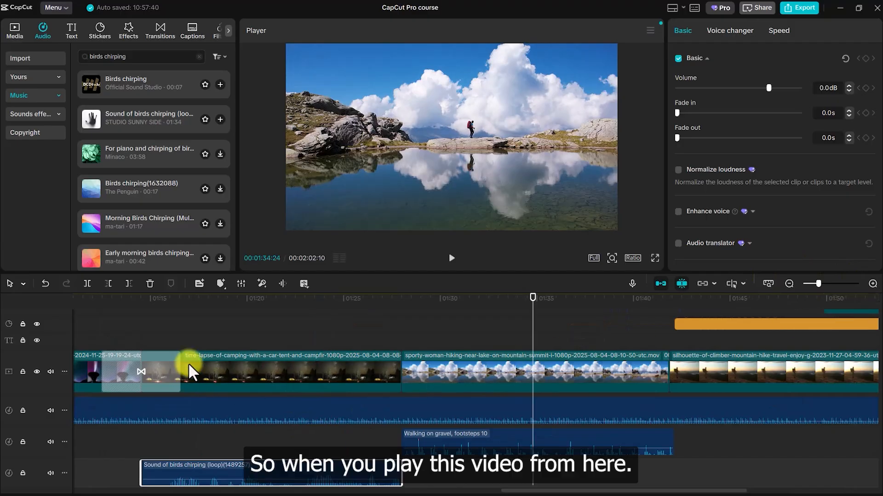
pyautogui.click(96, 331)
pyautogui.press('space')
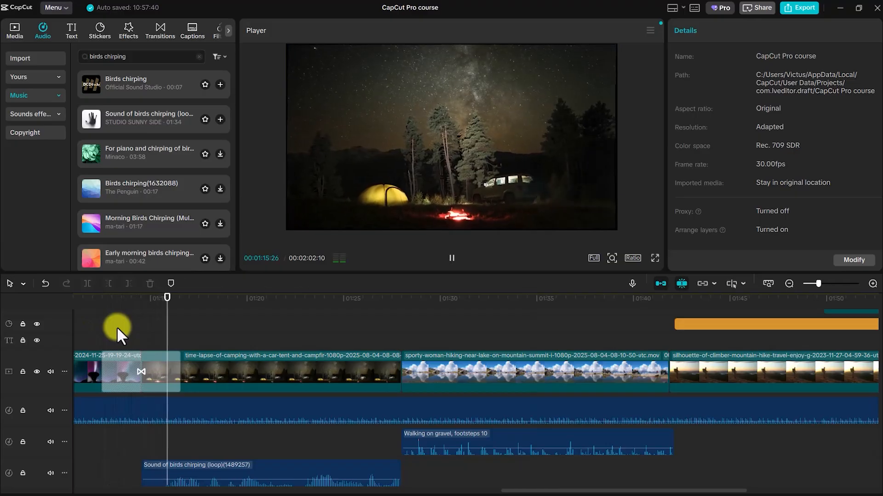
pyautogui.press('space')
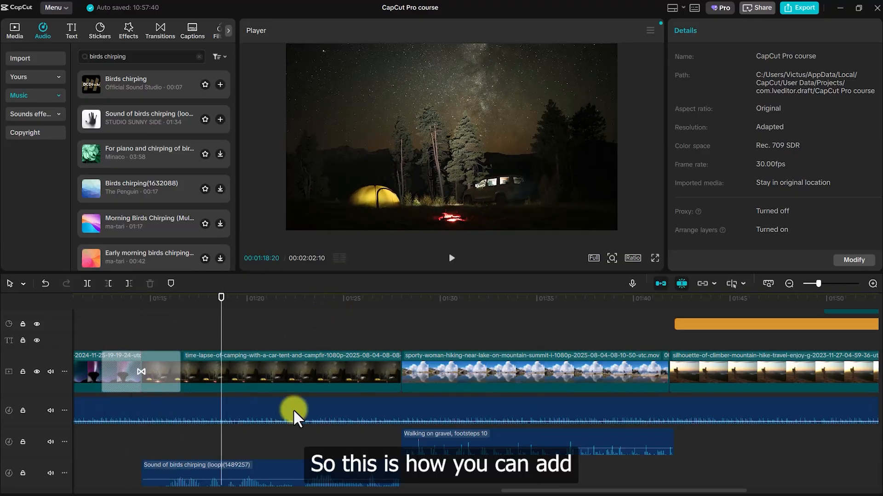